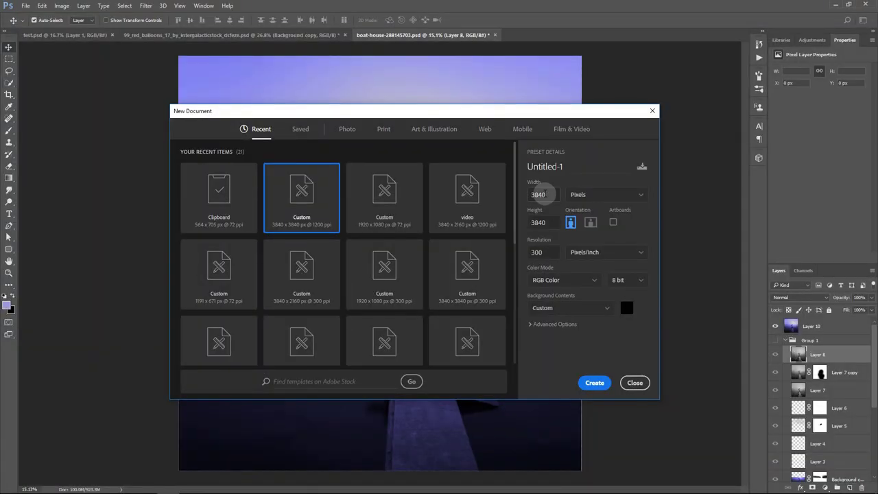
Create a 3840 × 3840 px, 300 ppi document with a custom black background
left_click(539, 222)
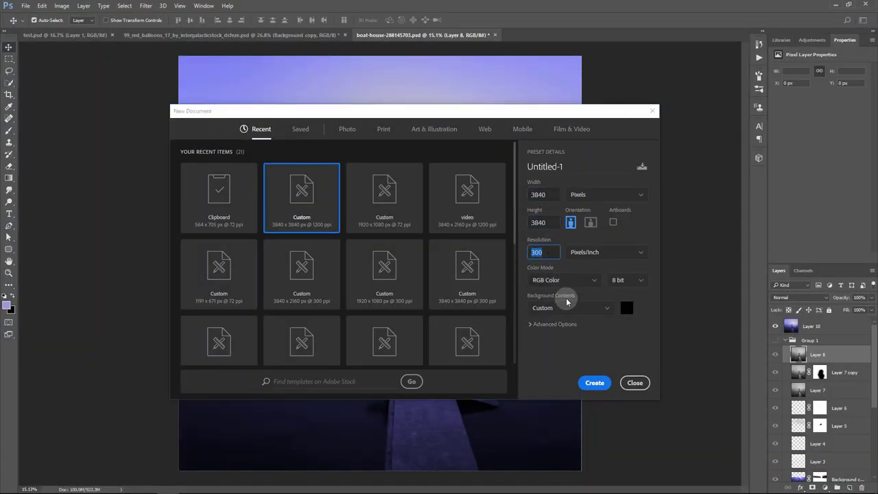
left_click(625, 309)
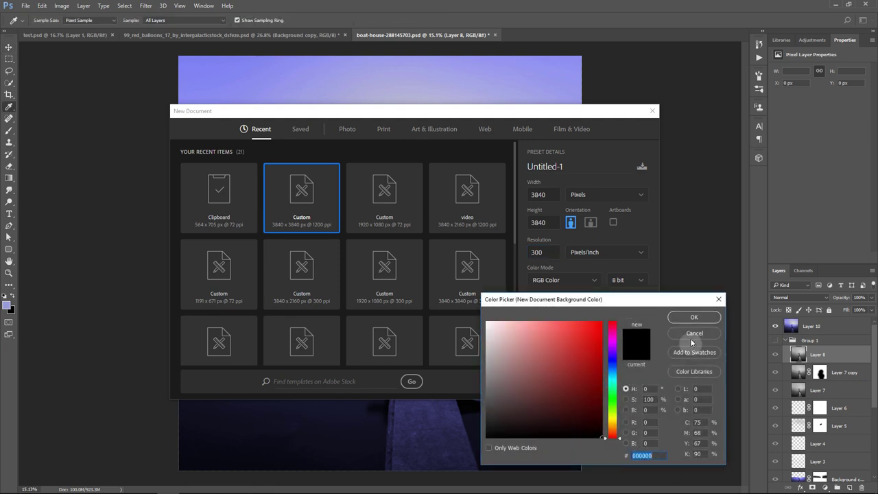
left_click(691, 317)
left_click(592, 385)
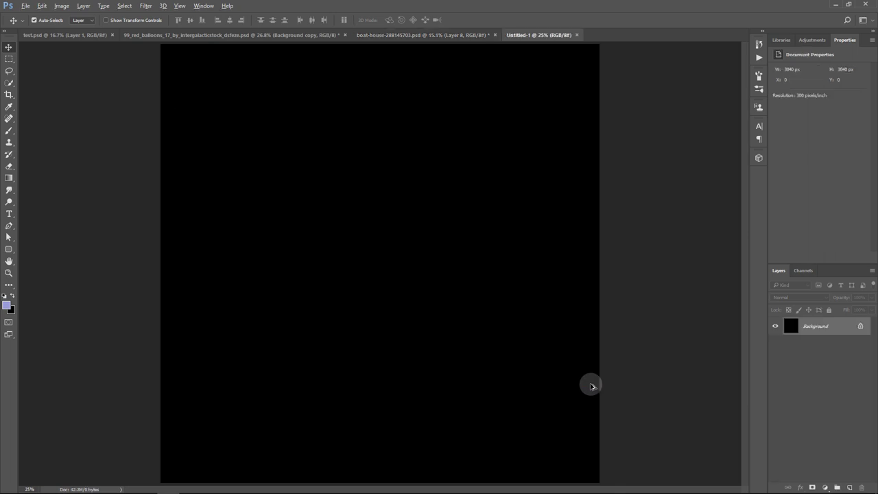
Drag Layer 10, the foggy pier photo, from the boat-house document into Untitled-1
scroll(450, 315, "down", 1)
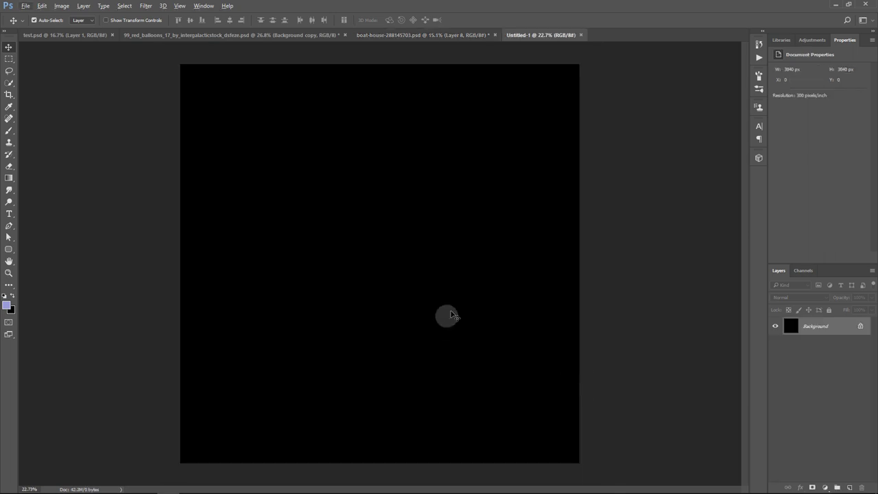
left_click(447, 35)
left_click_drag(458, 102, 558, 201)
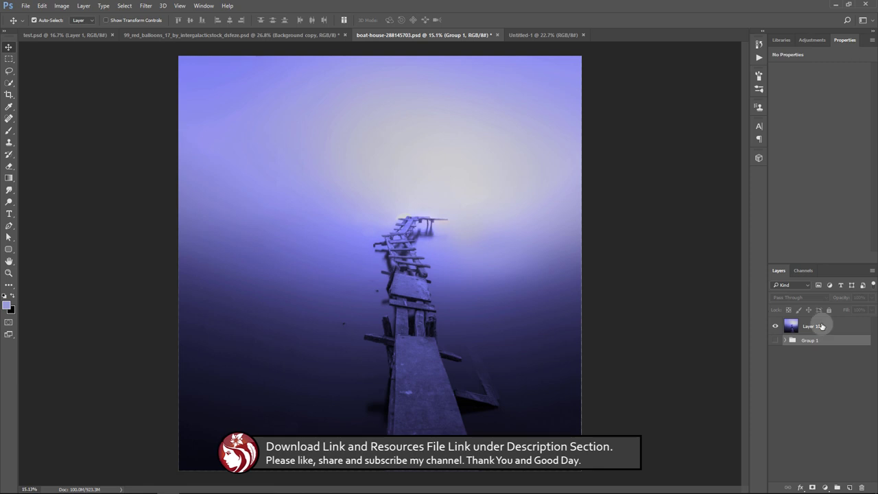
left_click(822, 326)
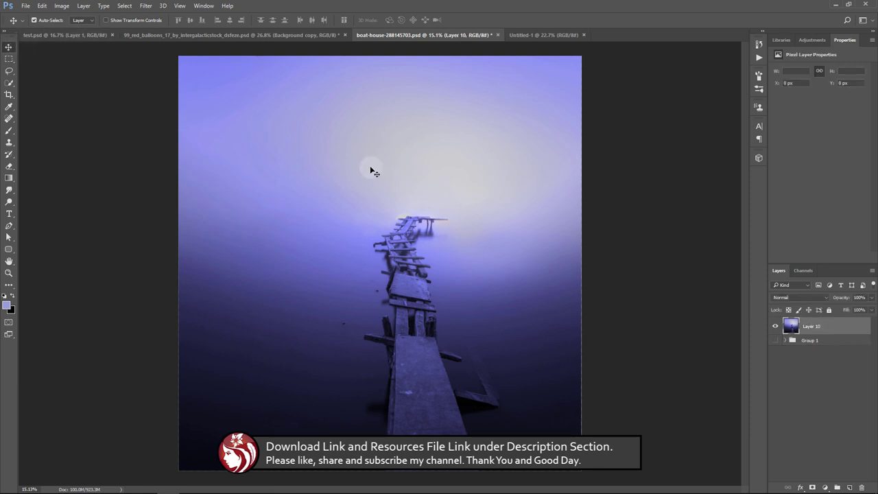
left_click_drag(417, 206, 461, 186)
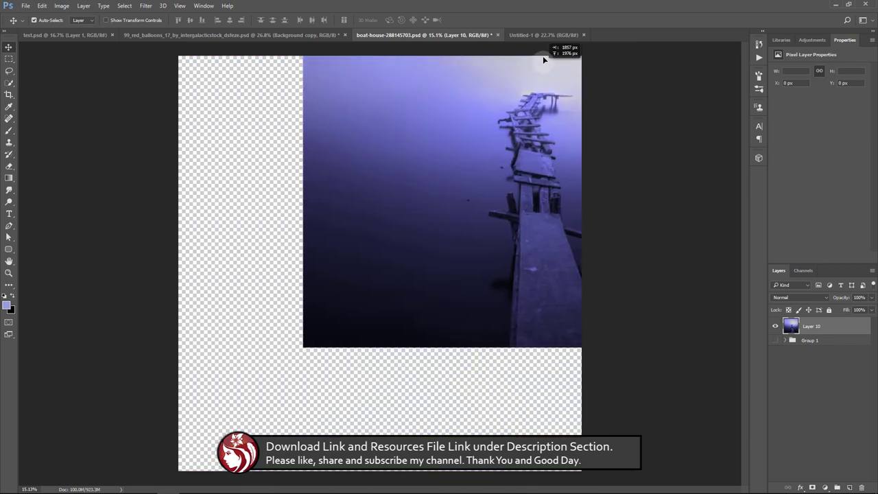
mouse_move(461, 187)
left_mouse_down()
mouse_move(548, 42)
mouse_move(445, 185)
left_mouse_up()
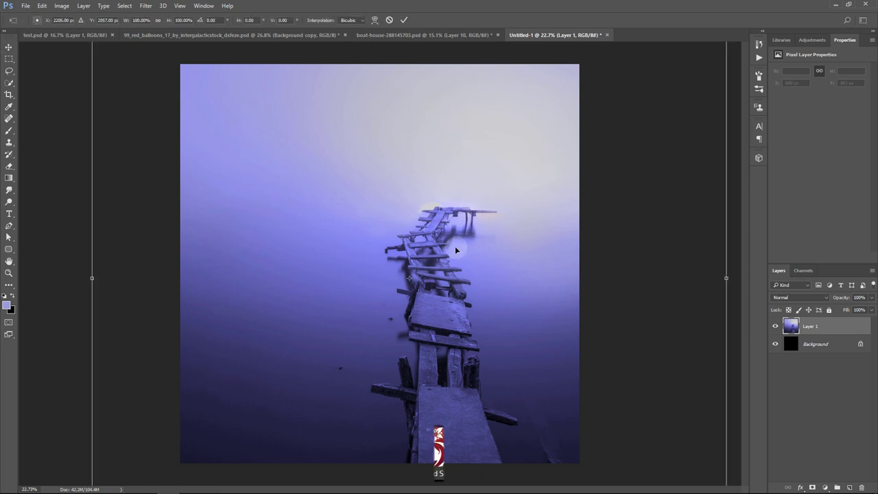
Free-transform the pier photo, shrinking its height to about 80% and shifting it to cover the canvas
key("ctrl+t")
left_click_drag(396, 100, 397, 130)
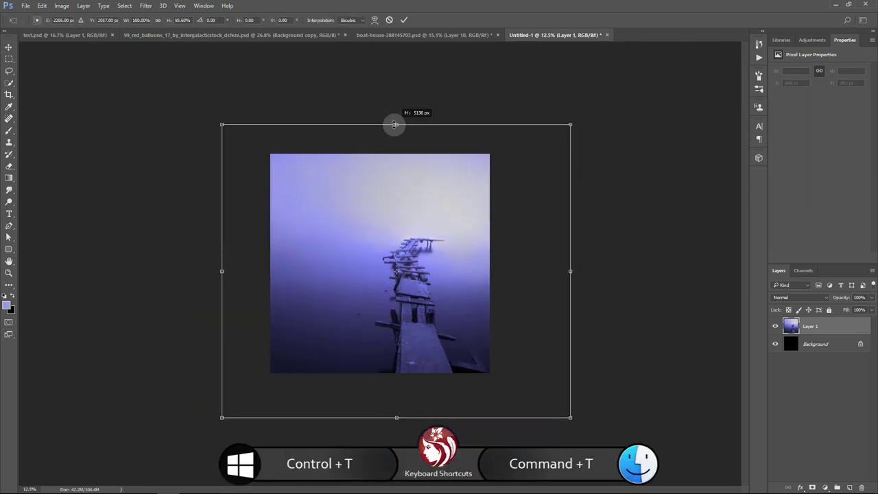
left_click_drag(461, 208, 431, 207)
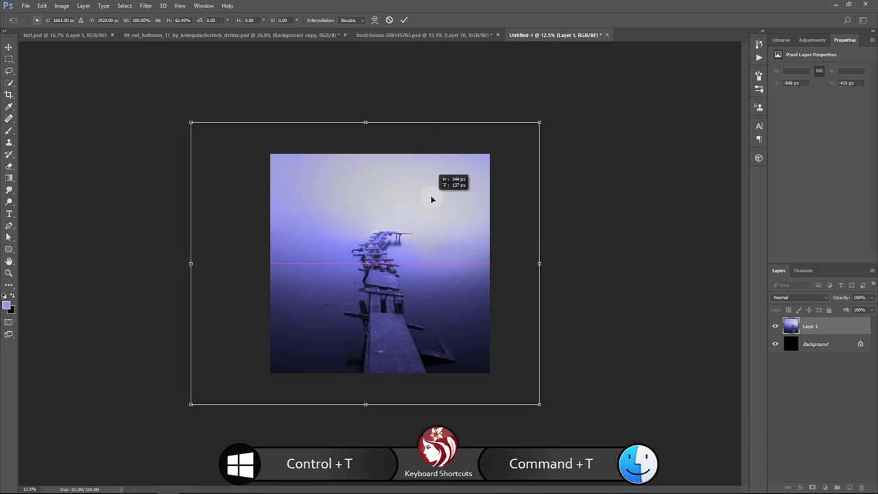
left_click_drag(371, 130, 367, 128)
mouse_move(410, 262)
left_mouse_down()
mouse_move(405, 269)
mouse_move(415, 265)
left_mouse_up()
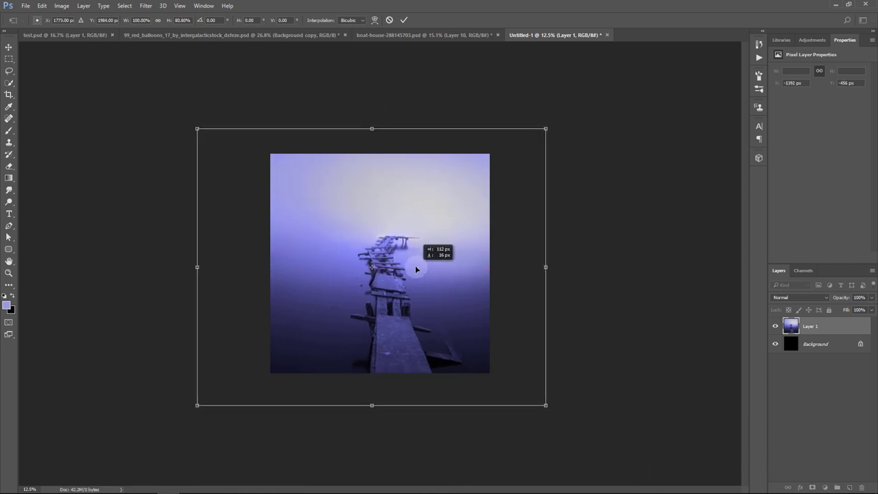
key("Return")
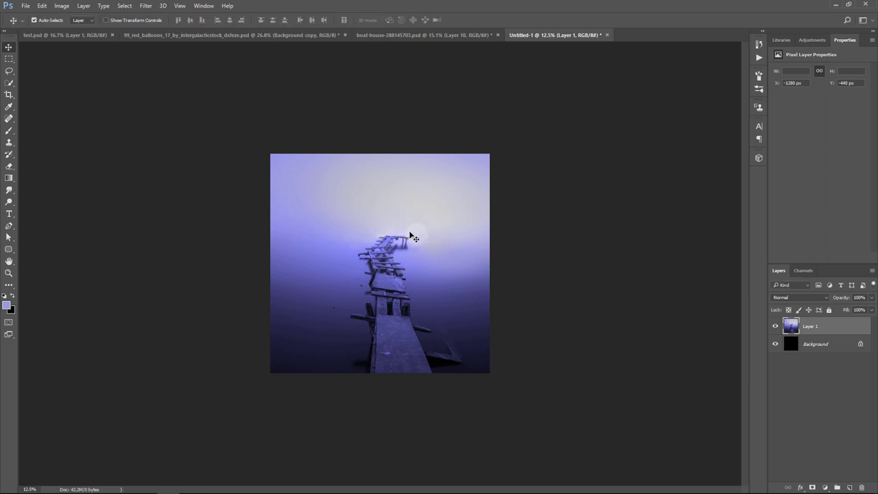
scroll(489, 236, "up", 1)
scroll(488, 236, "up", 2)
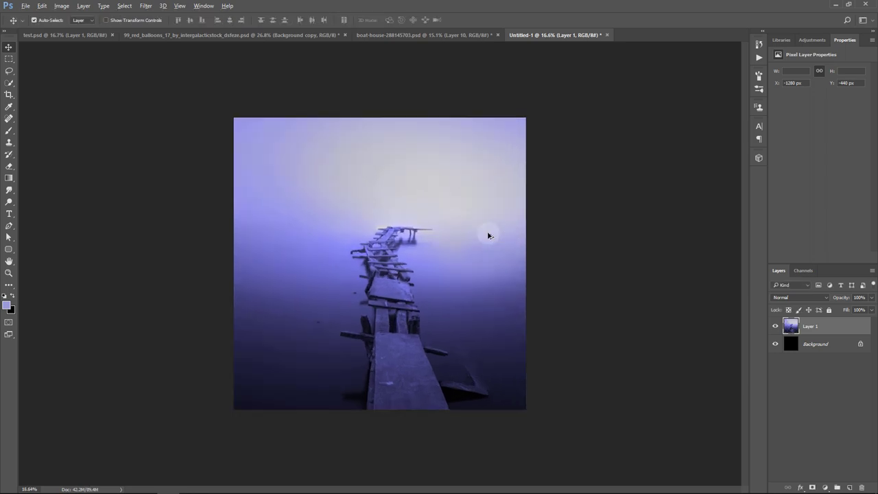
scroll(489, 235, "up", 1)
scroll(488, 236, "up", 1)
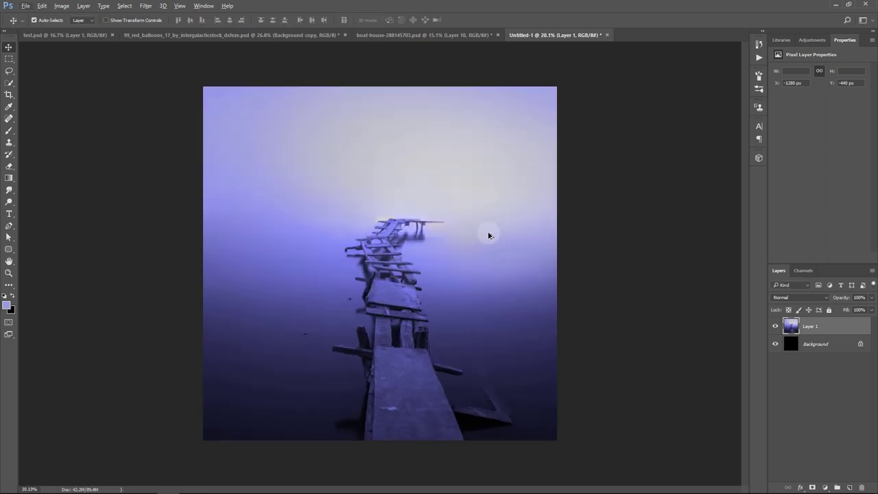
scroll(497, 278, "up", 1)
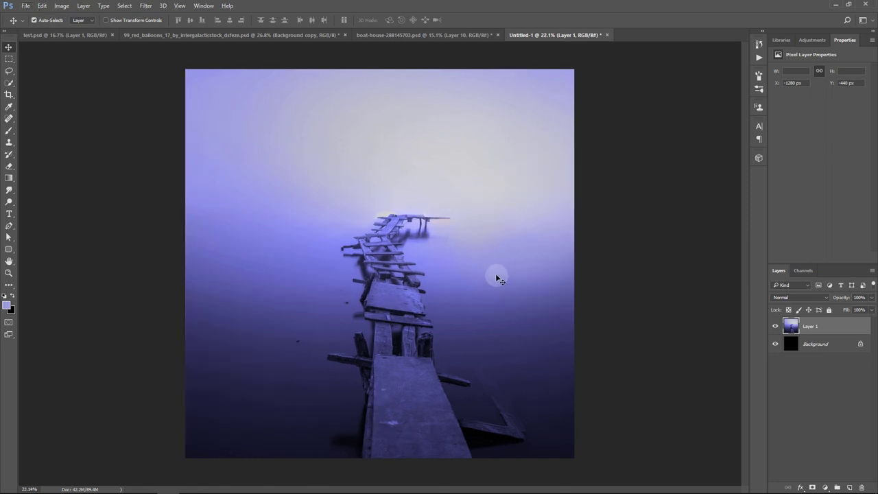
Add a Black & White adjustment layer using the Lighter preset
left_click(825, 487)
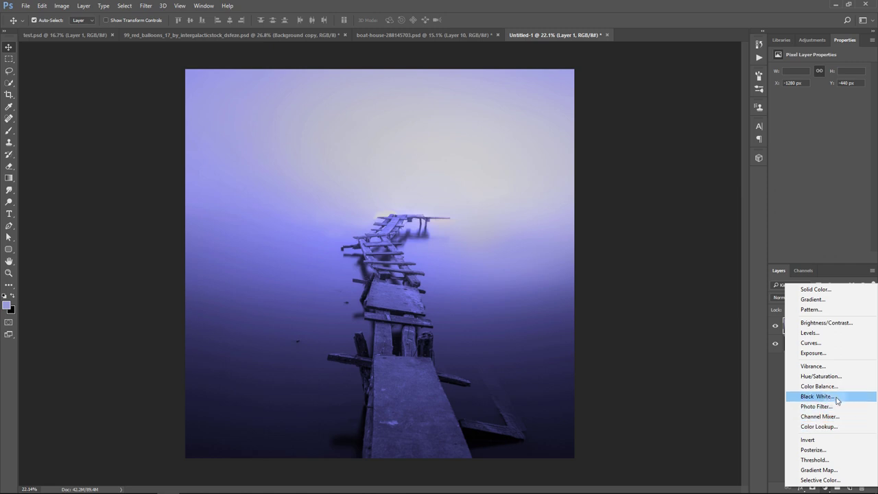
left_click(814, 396)
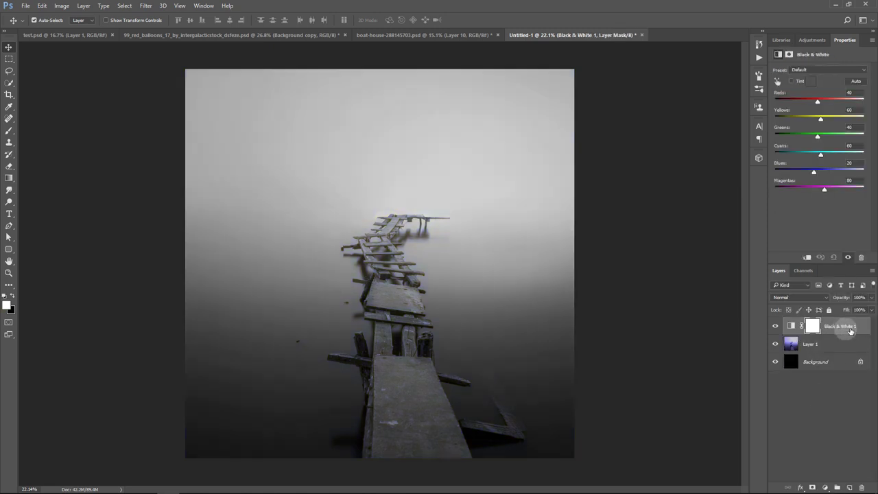
left_click(813, 69)
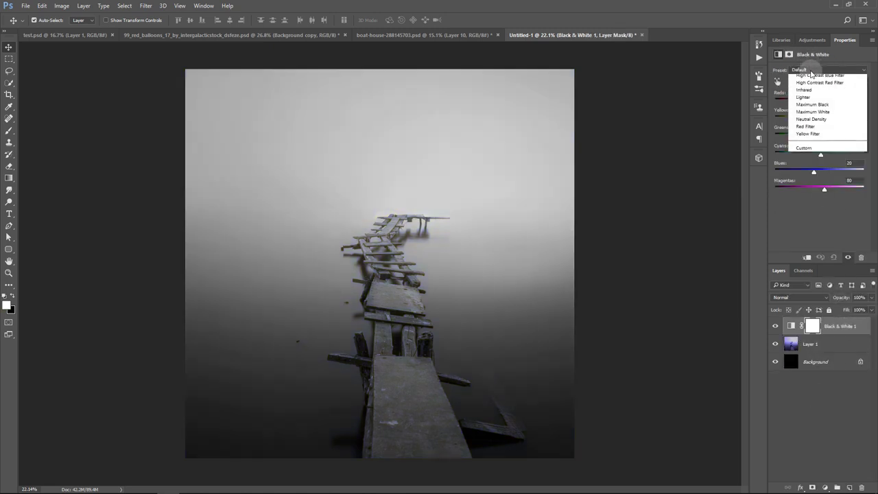
left_click(814, 138)
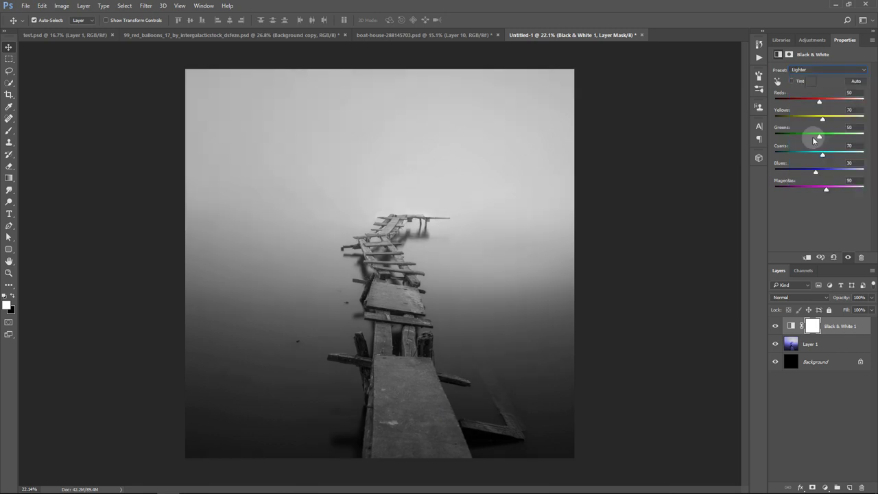
Merge the Black & White adjustment into the pier photo Layer 1
left_click(835, 344)
right_click(837, 344)
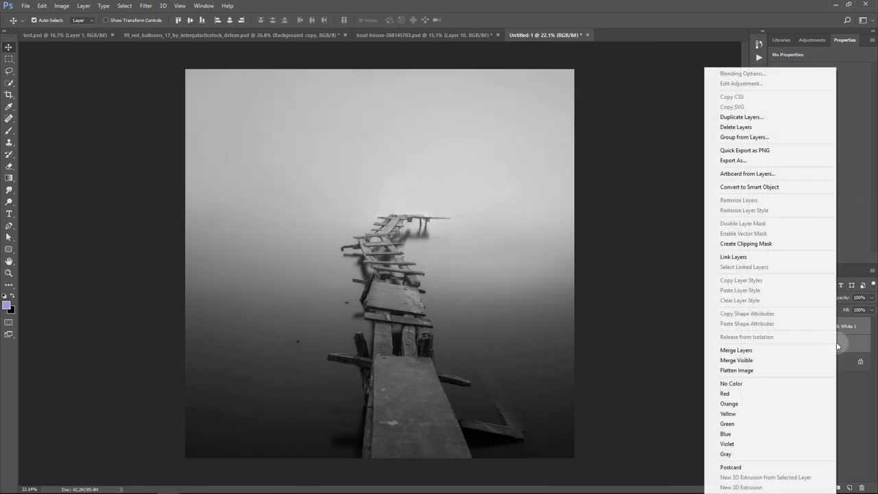
left_click(763, 349)
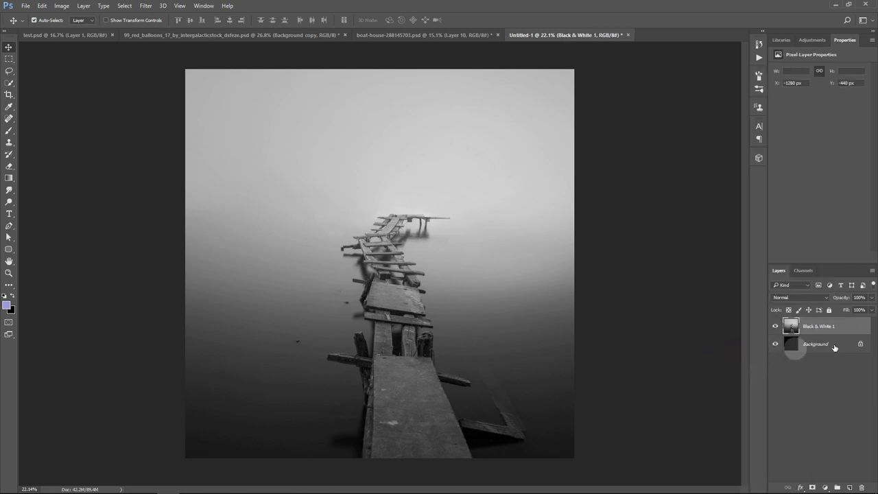
left_click(776, 326)
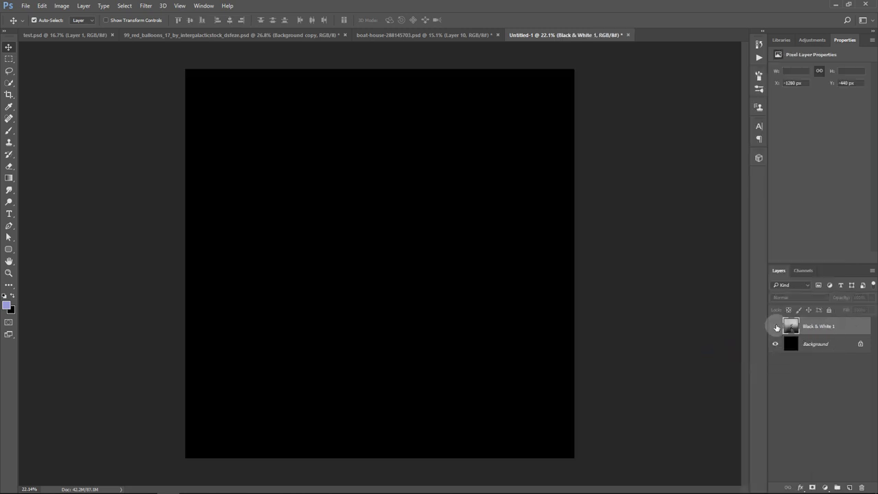
left_click(776, 326)
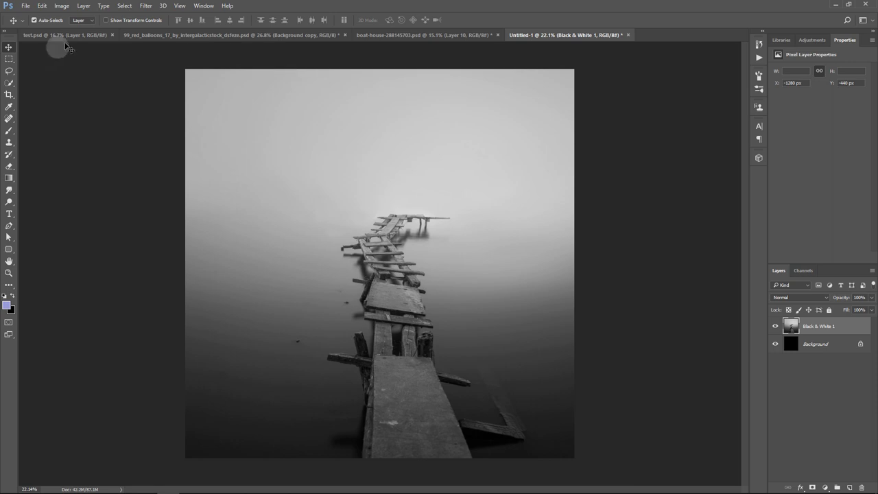
Apply Camera Raw: Clarity +46, Highlights −34, Shadows +13, Whites −26, Blacks +32
left_click(145, 5)
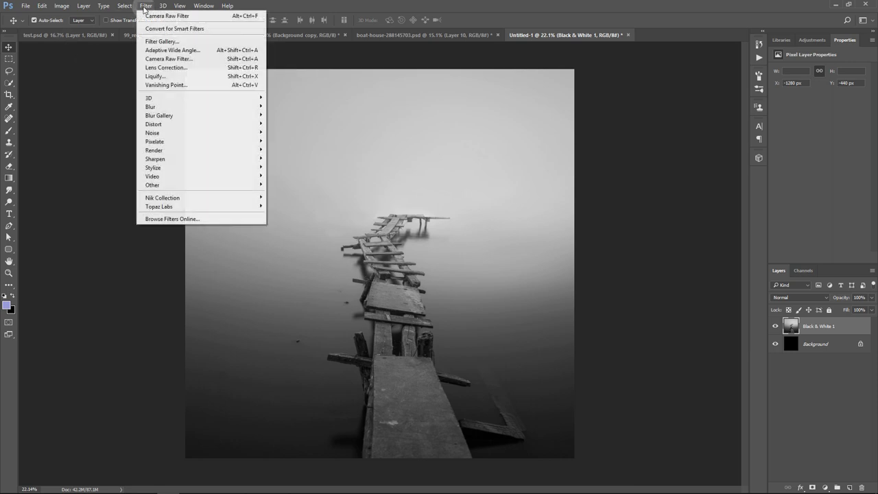
left_click(168, 59)
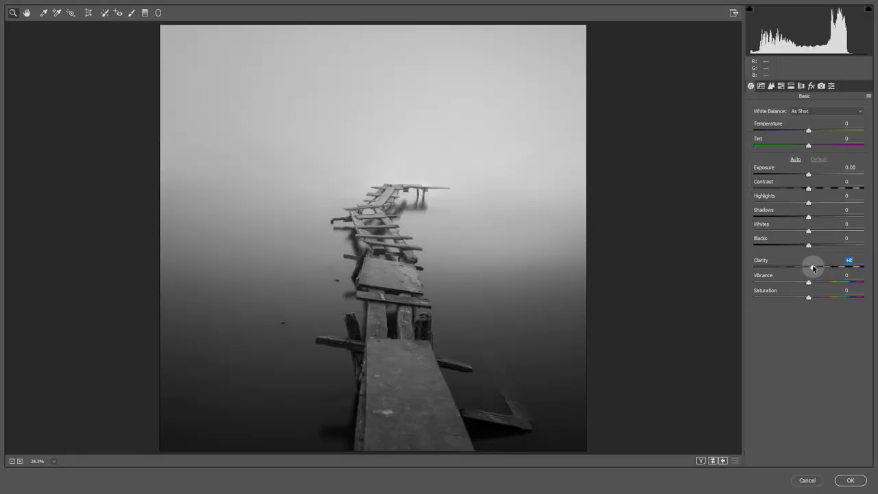
mouse_move(812, 268)
left_mouse_down()
mouse_move(829, 268)
mouse_move(828, 247)
mouse_move(794, 230)
mouse_move(820, 218)
mouse_move(788, 204)
left_mouse_up()
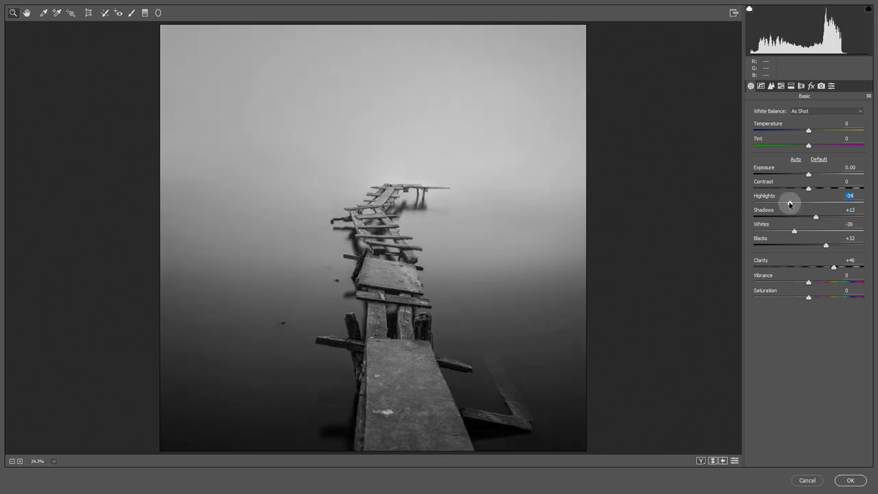
left_click(851, 483)
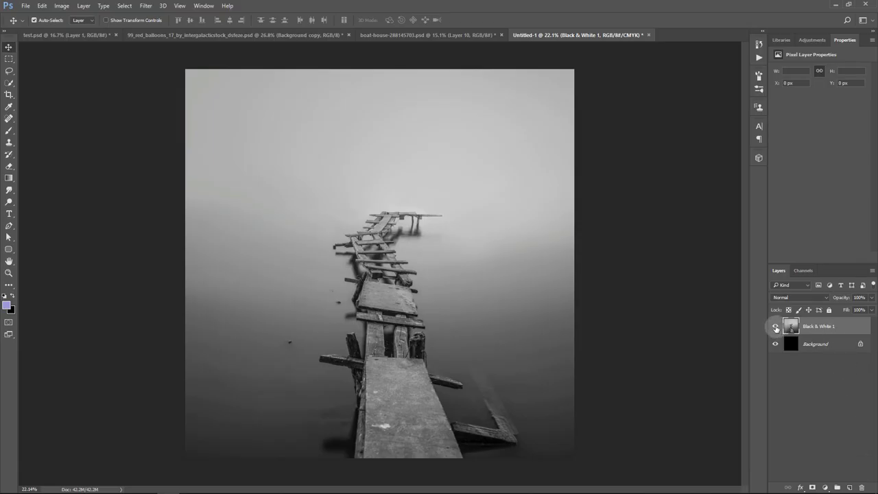
left_click(776, 327)
Check the girl cutout in the red-balloon document and drag Background copy toward Untitled-1
left_click(775, 327)
left_click(311, 34)
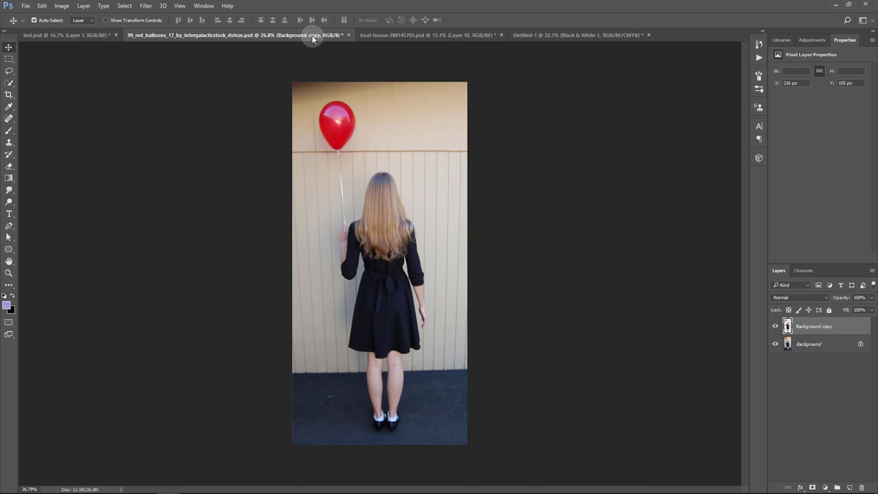
left_click(775, 344)
left_click(775, 343)
left_click(774, 343)
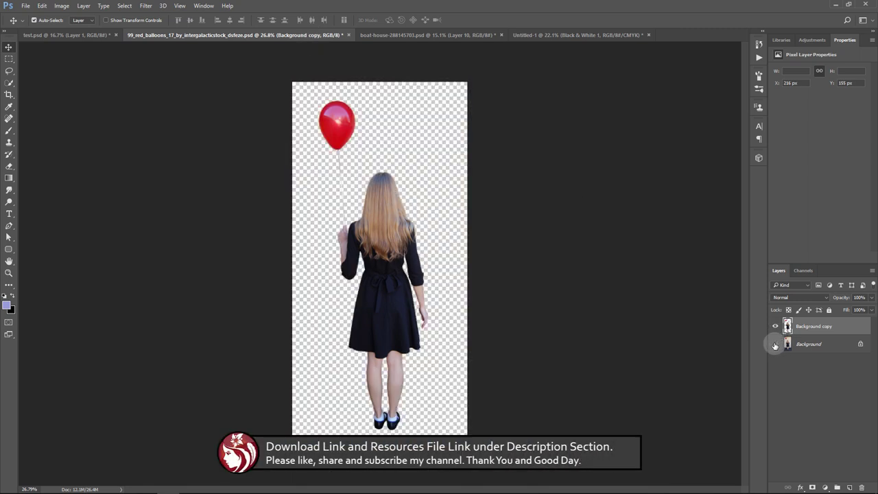
left_click(775, 344)
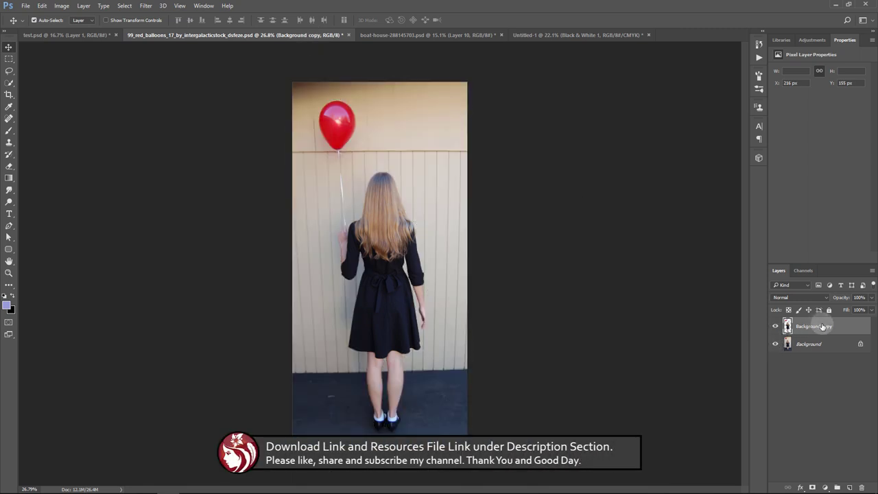
mouse_move(380, 243)
left_mouse_down()
mouse_move(410, 240)
mouse_move(598, 46)
left_mouse_up()
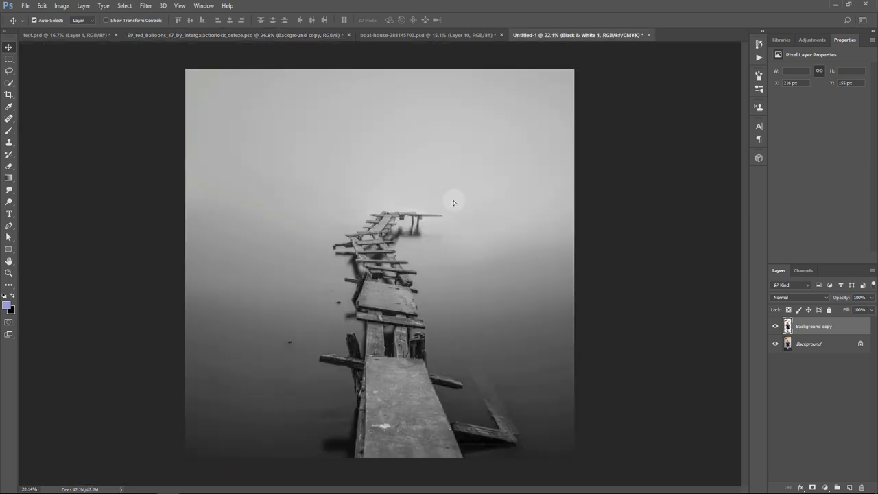
Drop the girl into the composite and scale her to about 25% on the pier's far end
left_click_drag(599, 47, 454, 205)
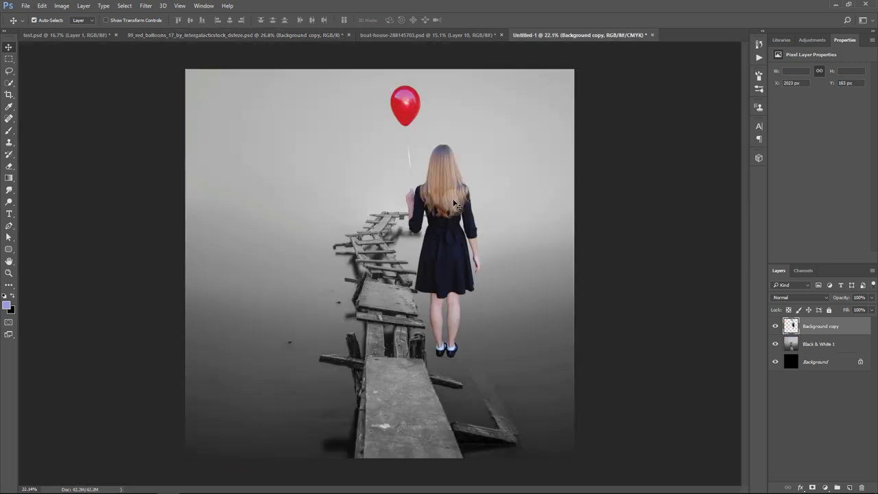
key("ctrl+t")
key("ctrl+plus")
key("ctrl+plus")
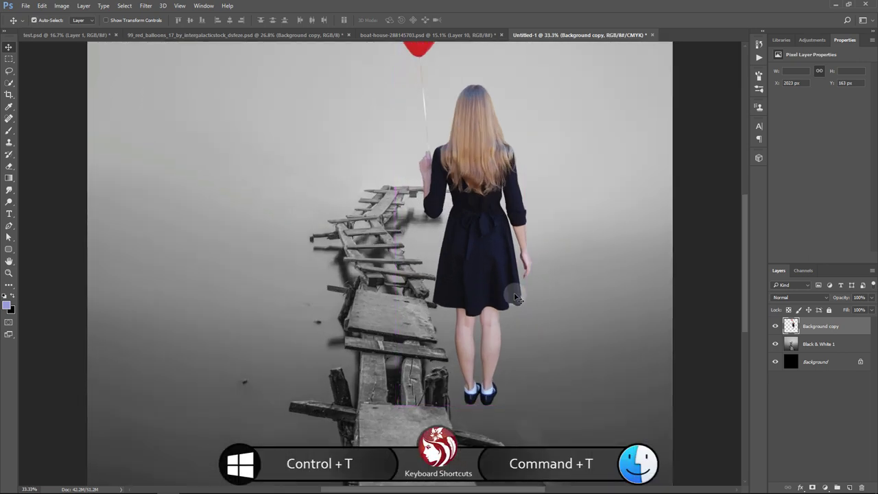
key("ctrl+t")
left_click_drag(532, 406, 486, 269)
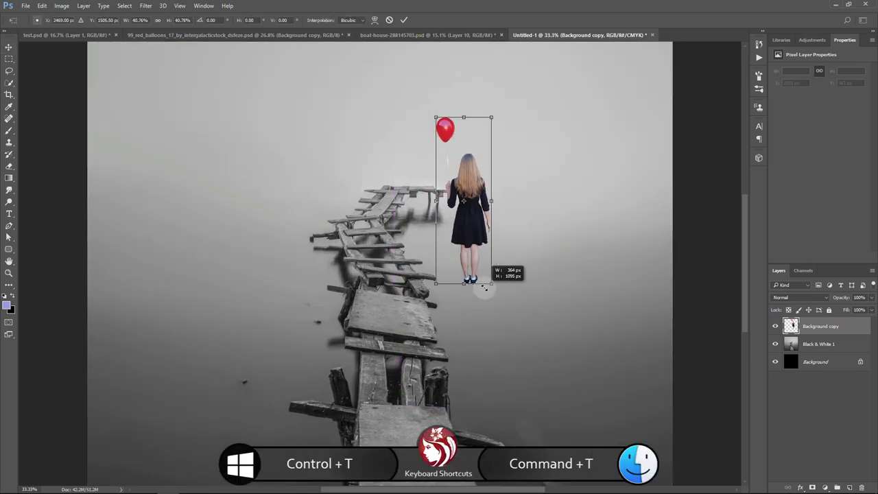
left_click_drag(473, 229, 390, 179)
key("ctrl+plus")
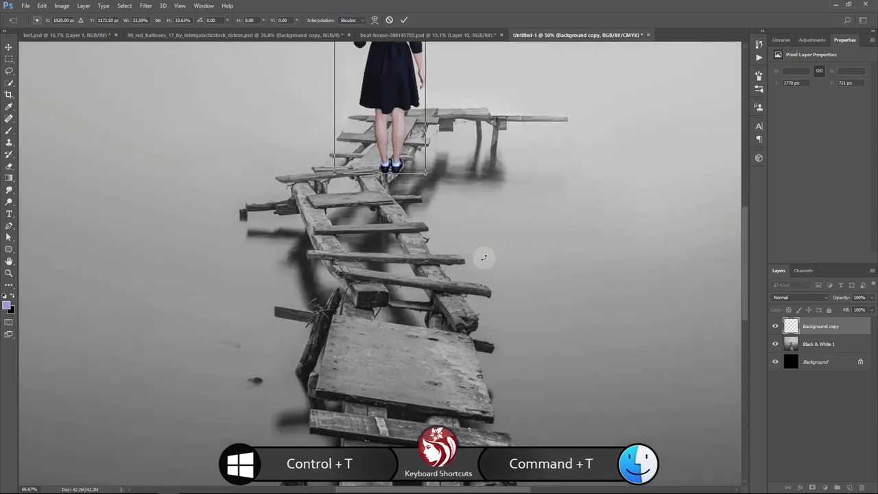
key("ctrl+plus")
key("ctrl+plus")
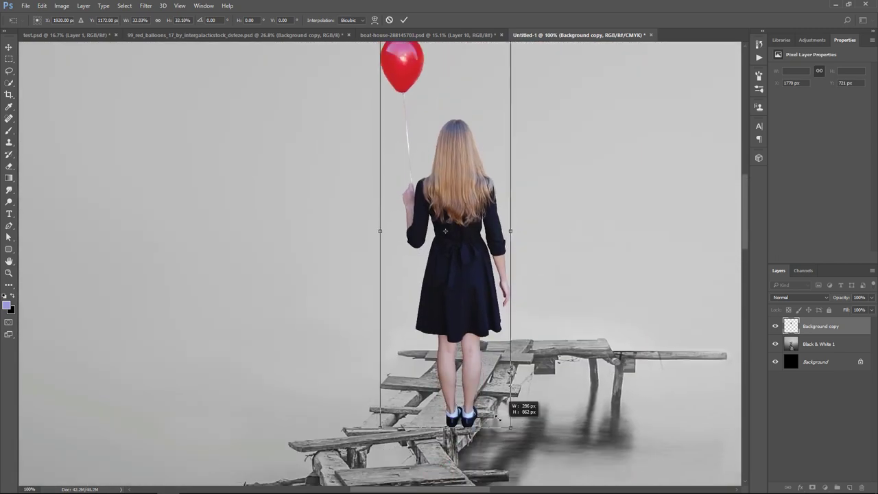
mouse_move(517, 438)
left_mouse_down()
mouse_move(477, 391)
mouse_move(535, 340)
left_mouse_up()
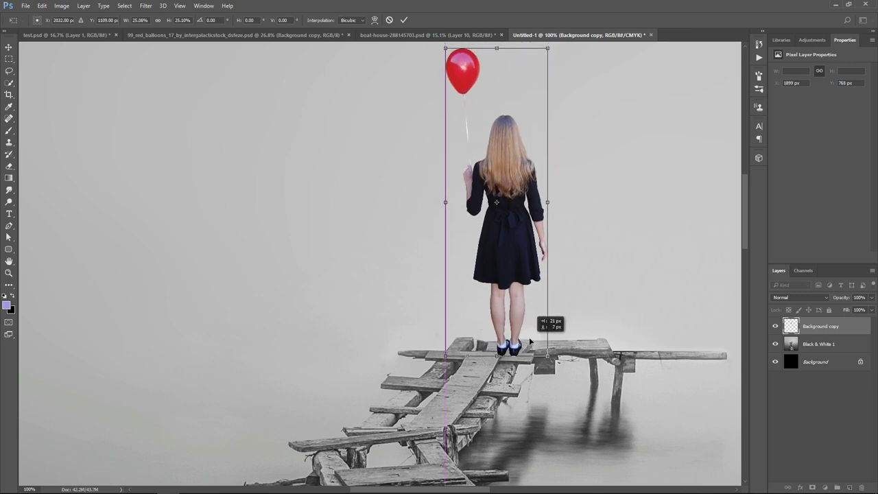
Warp the girl, pulling in her waist and skirt sides slightly
left_click(374, 20)
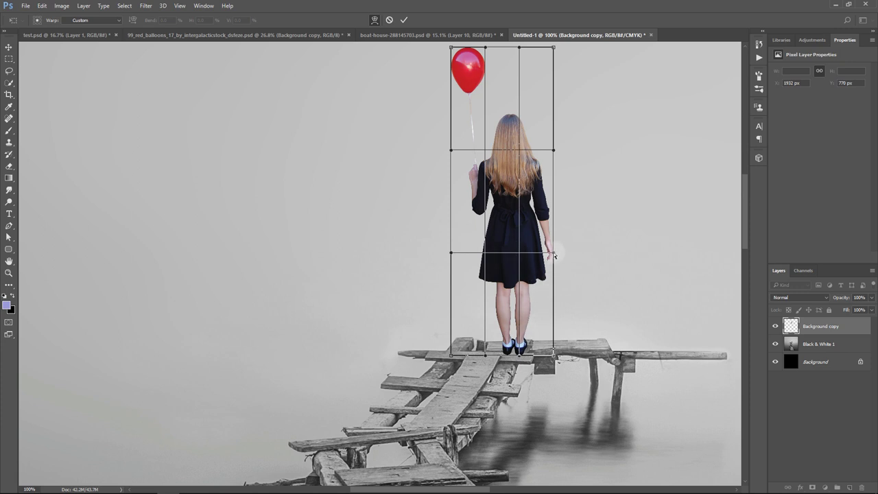
left_click_drag(552, 254, 549, 253)
left_click_drag(451, 253, 459, 253)
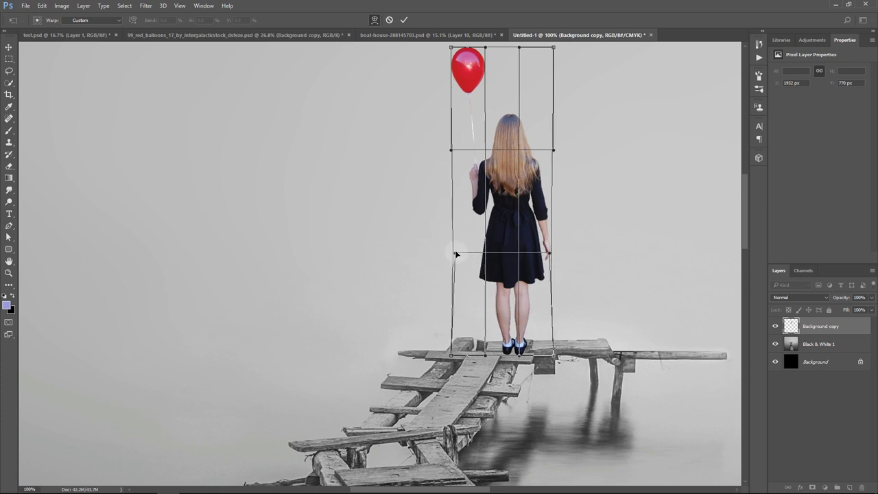
left_click_drag(519, 356, 530, 308)
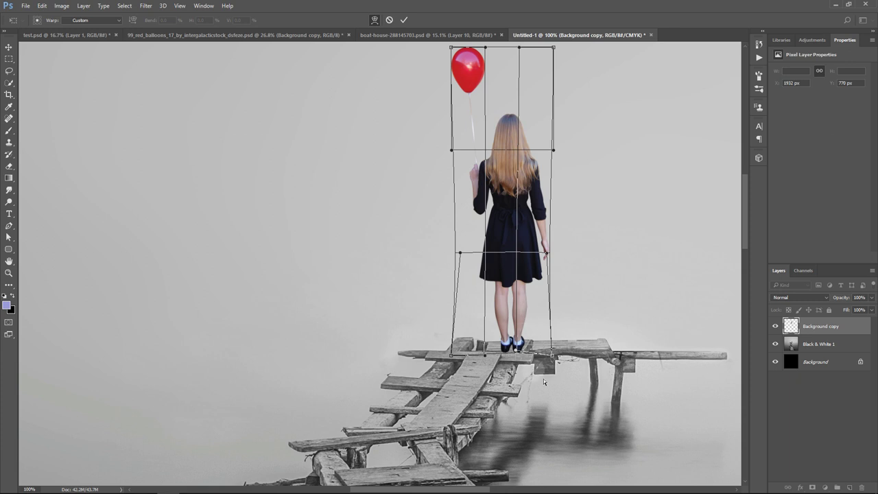
key("Return")
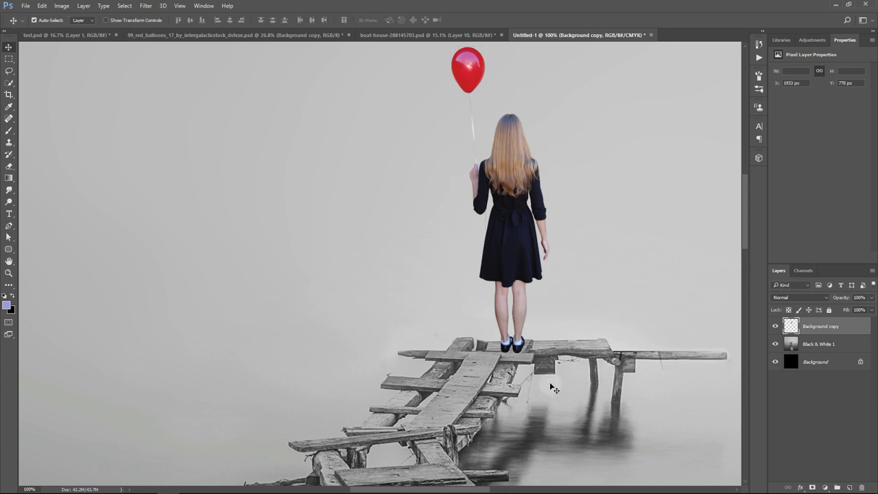
Nudge the girl with arrow keys so her feet rest on the pier planks
key("ctrl+plus")
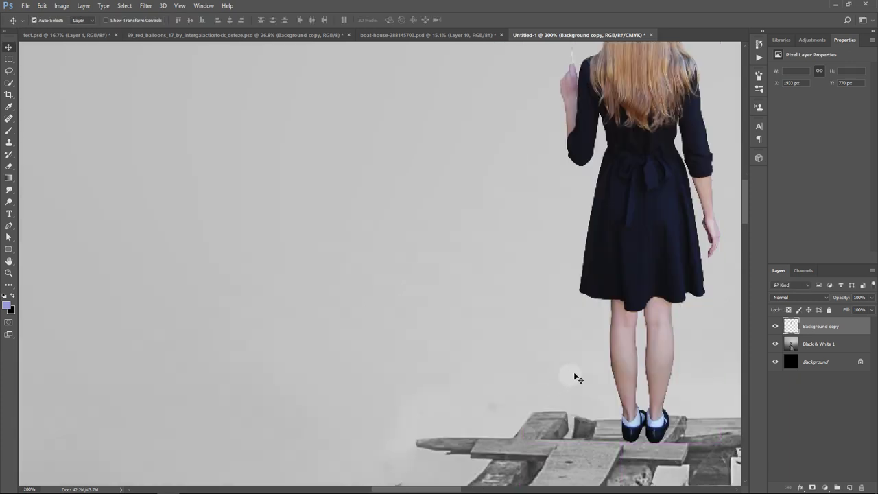
left_click_drag(573, 372, 426, 258)
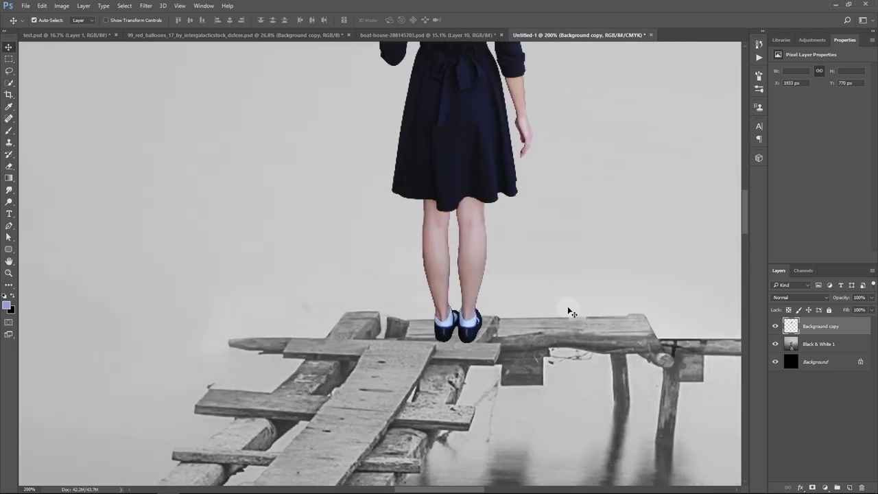
key("Left")
key("Left")
key("Down")
key("Down")
key("Down")
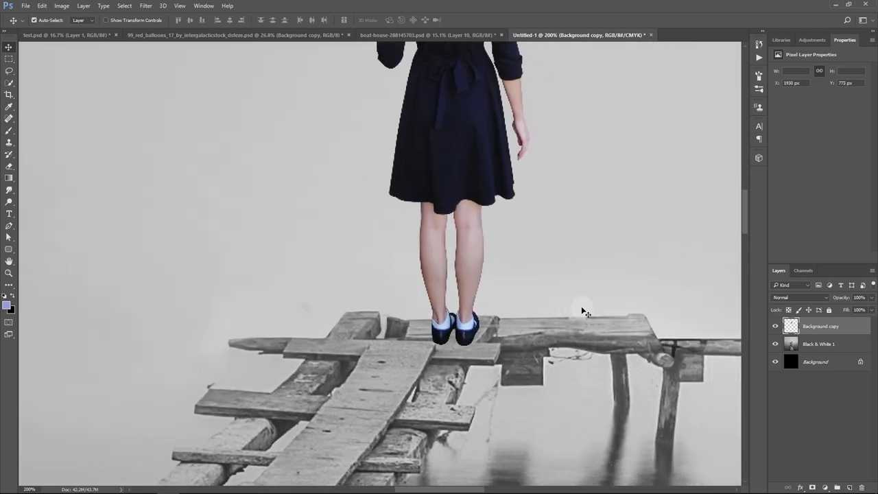
key("Right")
key("Up")
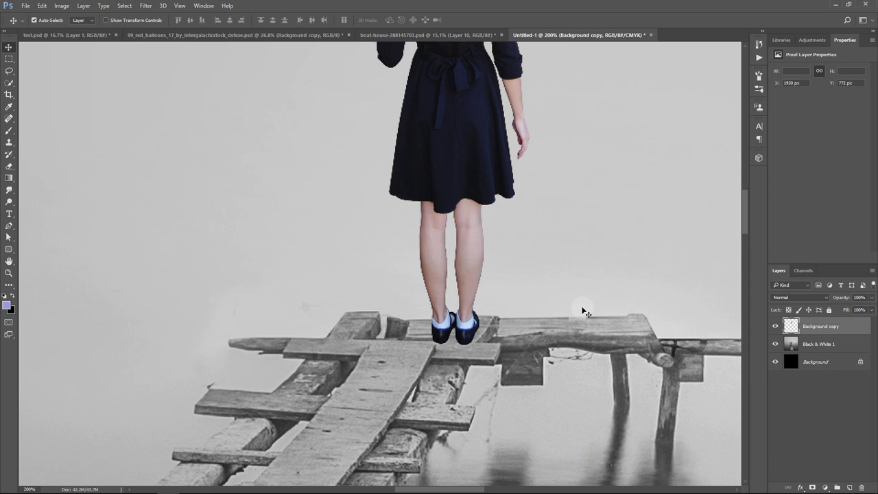
Use Liquify's Forward Warp brush to reshape the girl's shoe edges against the pier boards
left_click(145, 5)
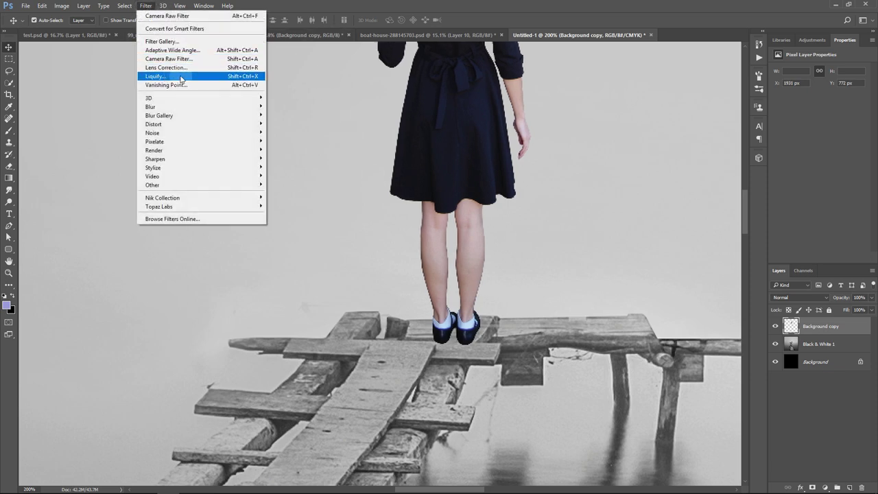
left_click(181, 79)
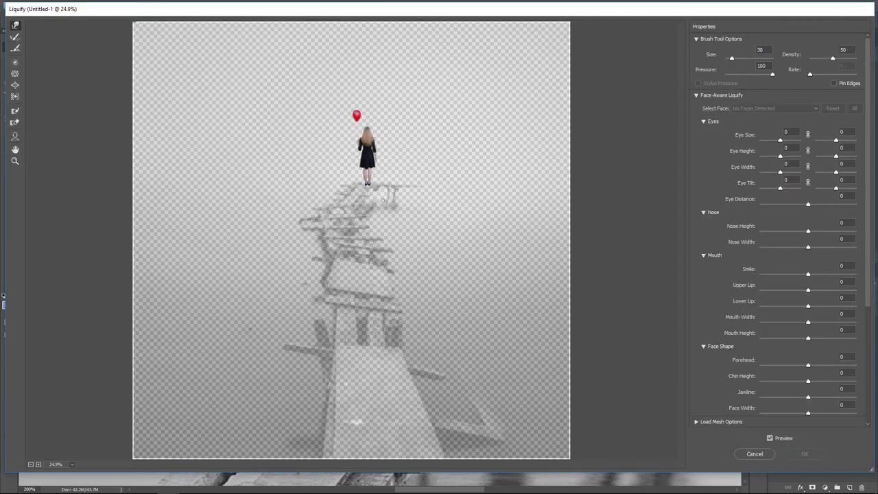
left_click(389, 126)
left_click(389, 126)
left_click(389, 126, "alt")
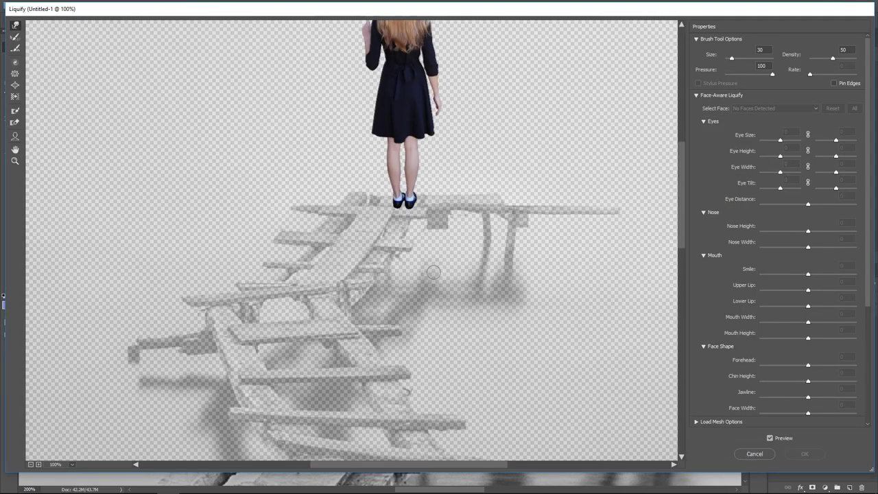
left_click(411, 206)
left_click(432, 268)
left_click(452, 288)
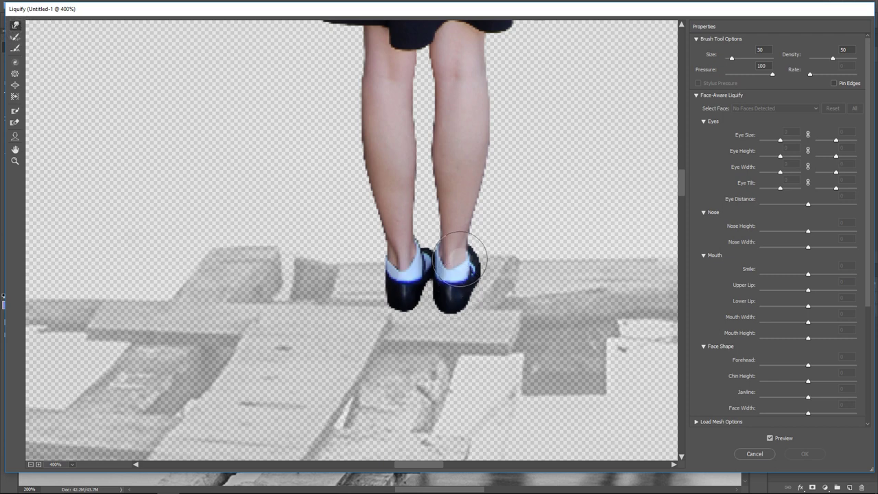
key("bracketleft")
left_click_drag(427, 252, 438, 253)
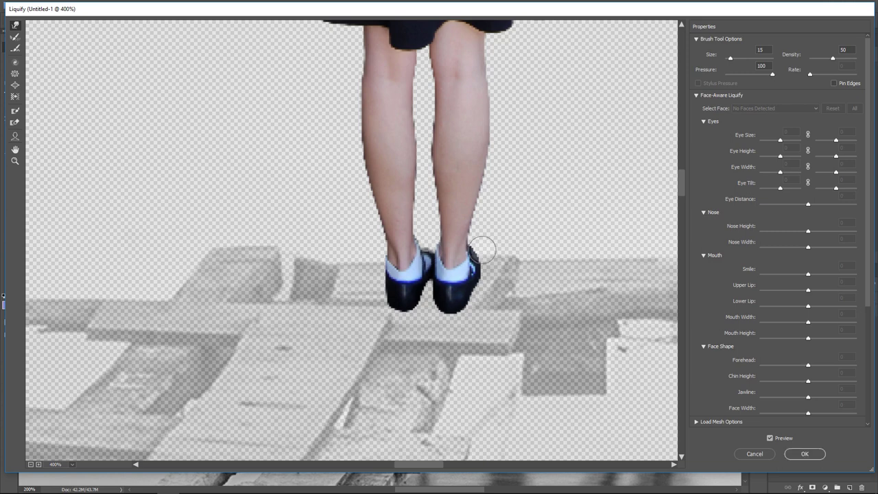
key("bracketright")
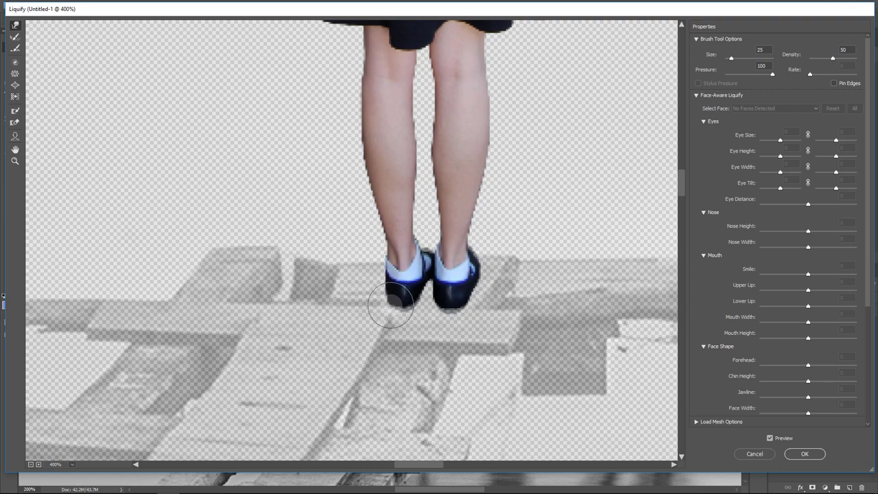
left_click(806, 454)
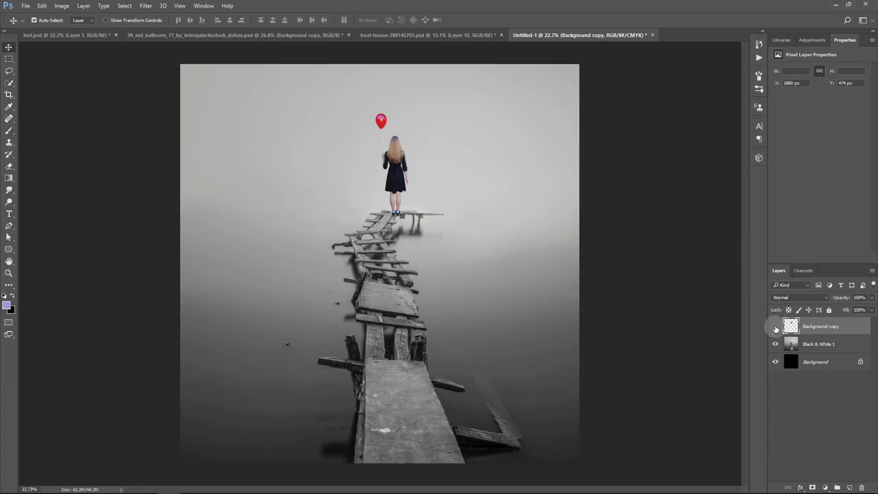
Add a Black & White adjustment with the Lighter preset clipped to the girl layer
left_click(776, 327)
left_click(776, 327)
left_click(825, 335)
left_click(485, 219)
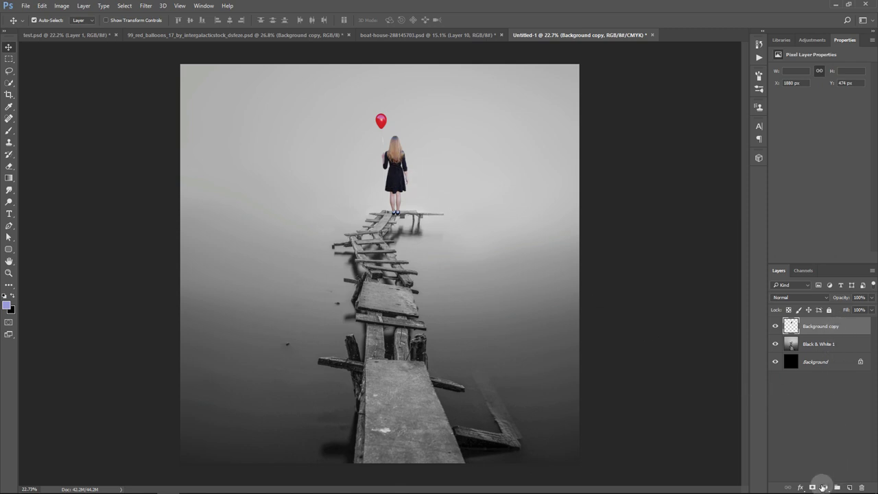
left_click(825, 488)
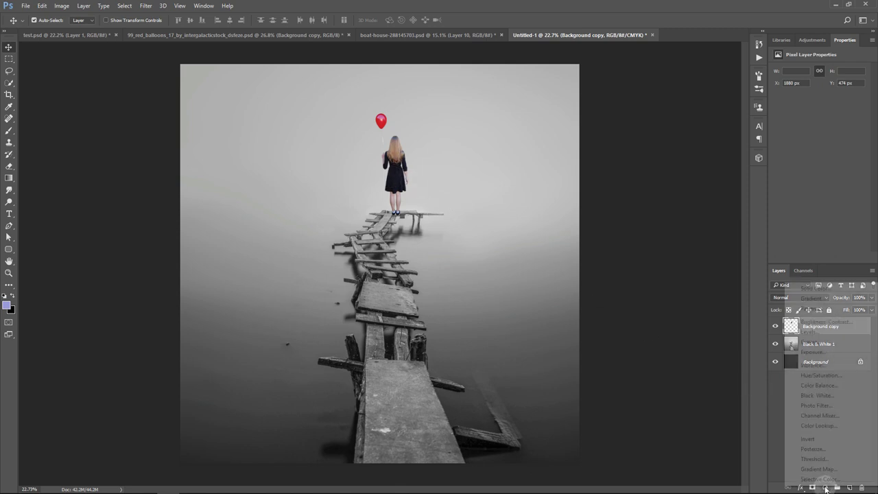
left_click(836, 395)
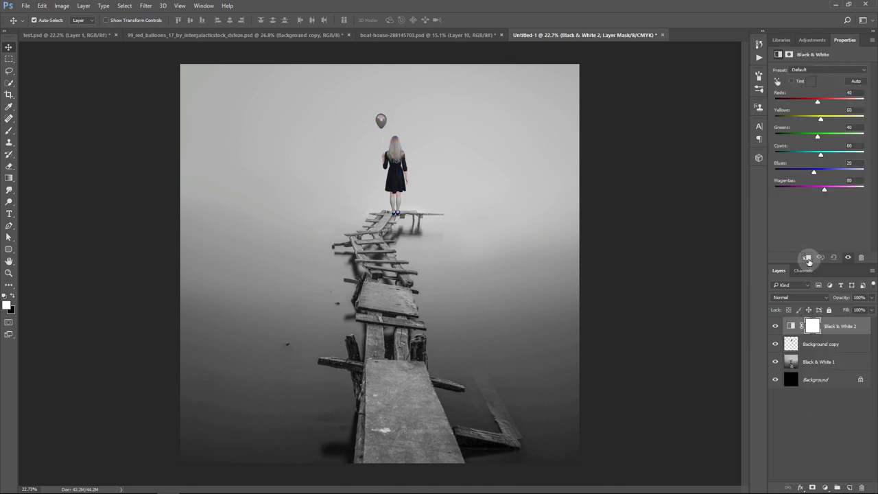
left_click(806, 257)
left_click(805, 70)
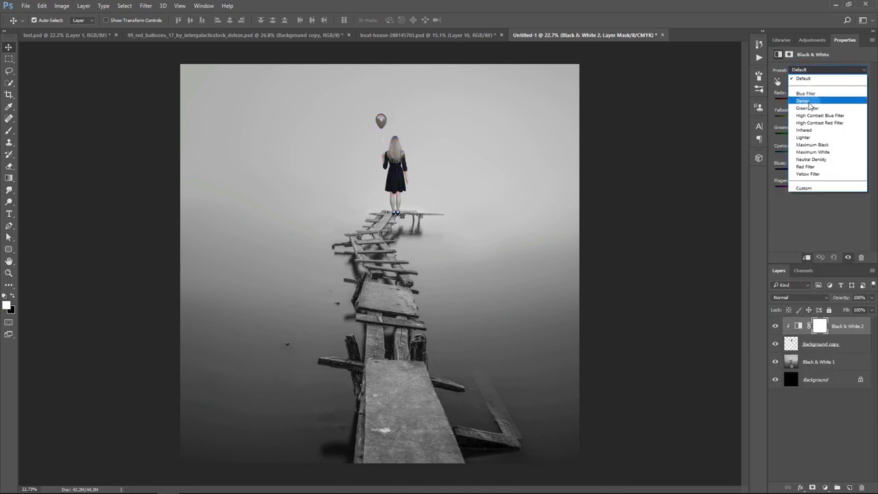
left_click(813, 137)
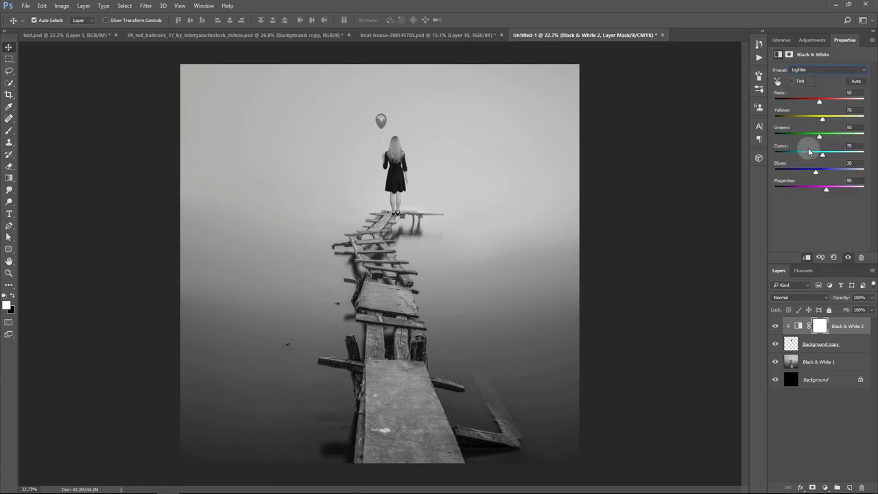
Paint the balloon black on the adjustment's mask with a 300 px brush so it stays red
left_click(819, 327)
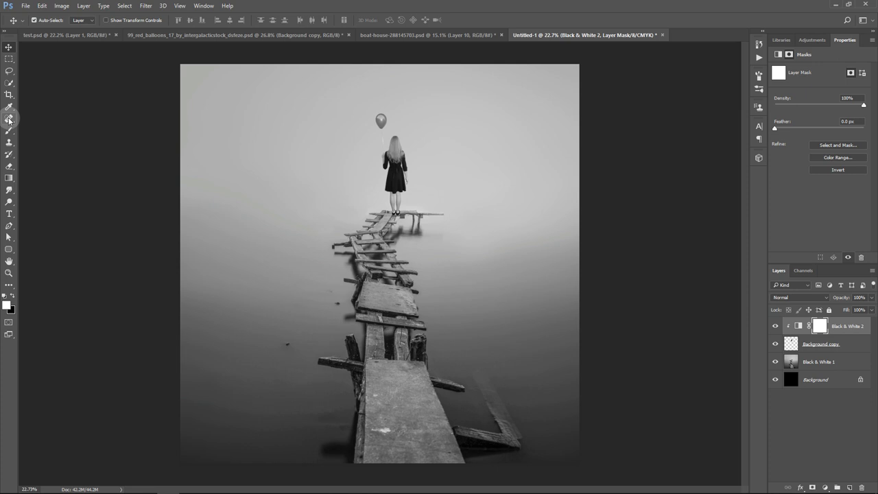
left_click(10, 131)
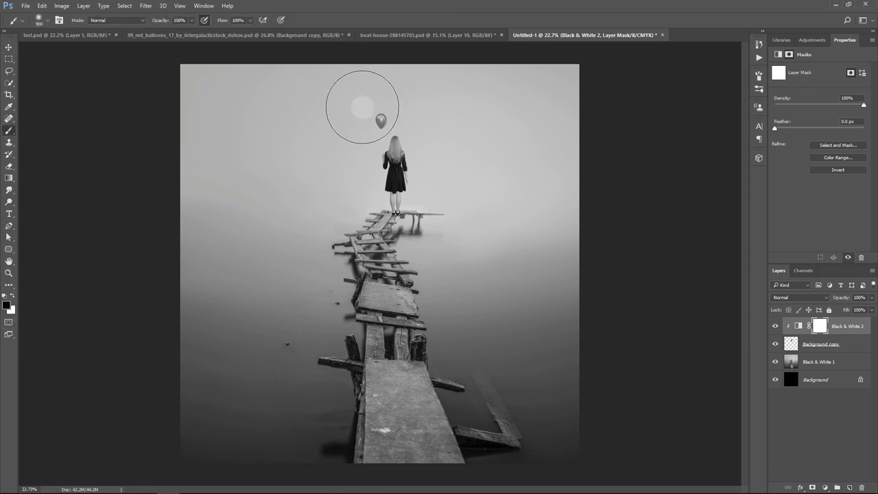
key("bracketleft")
key("bracketleft")
key("bracketleft")
key("bracketleft")
key("bracketleft")
key("bracketleft")
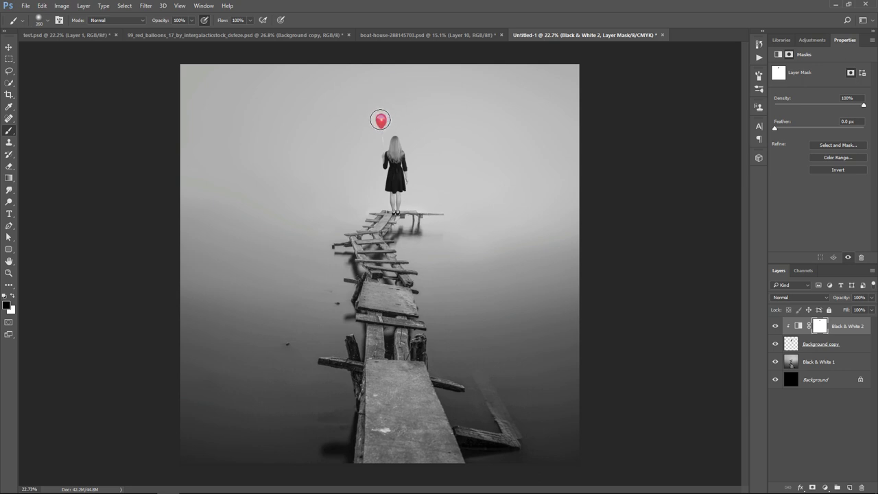
left_click(9, 47)
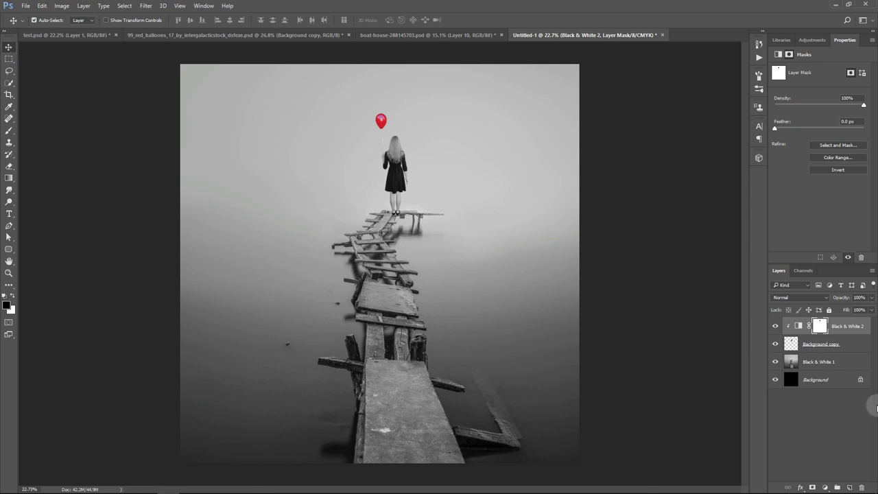
left_click(848, 328)
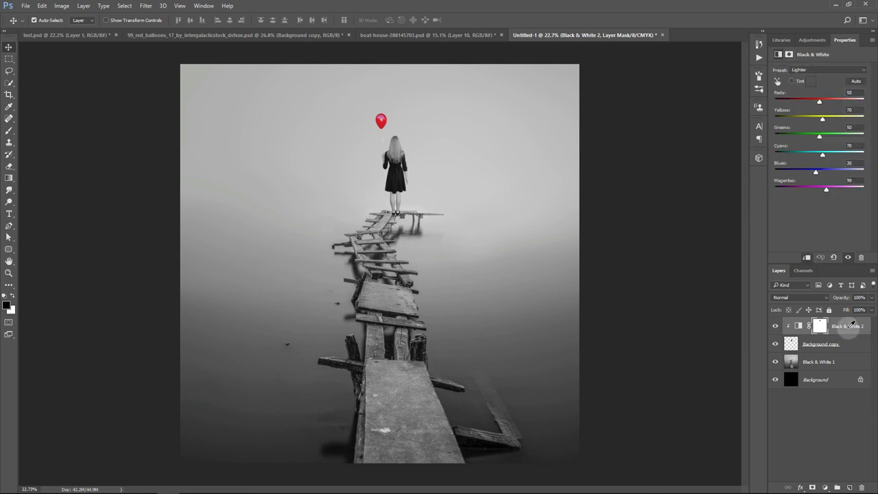
Add a clipped Hue/Saturation adjustment with Lightness -11
left_click(827, 486)
left_click(845, 380)
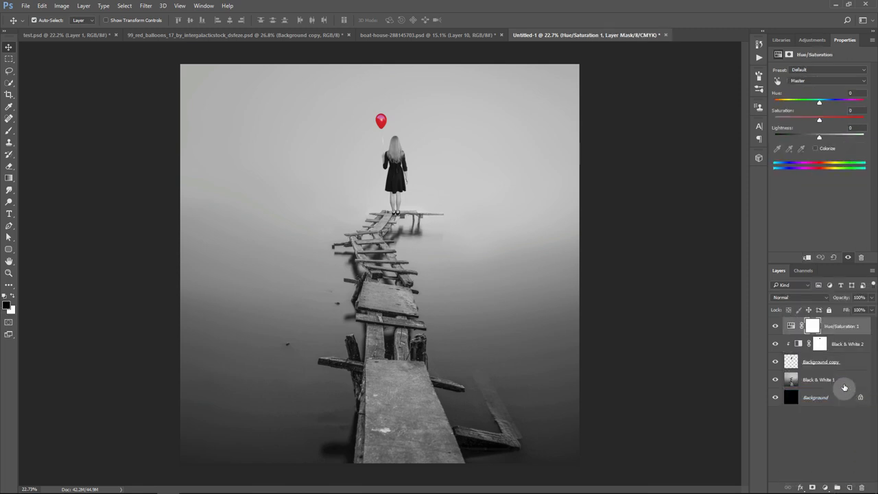
left_click(806, 257)
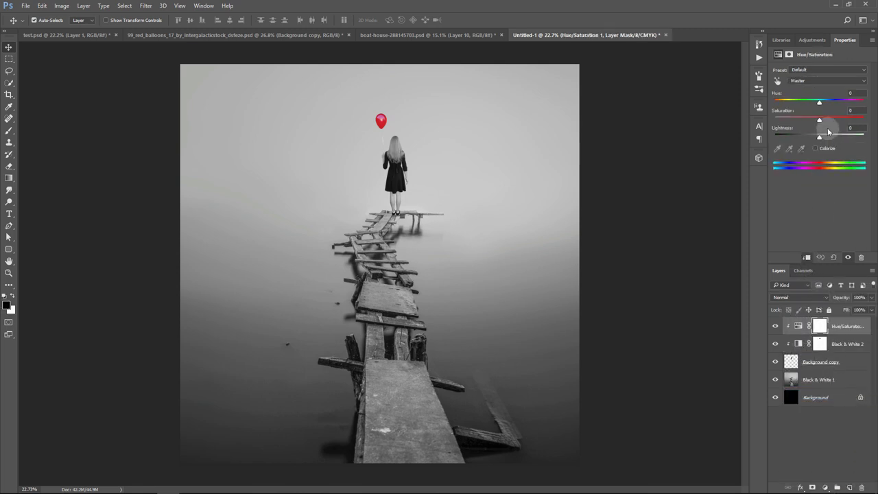
left_click_drag(818, 137, 814, 140)
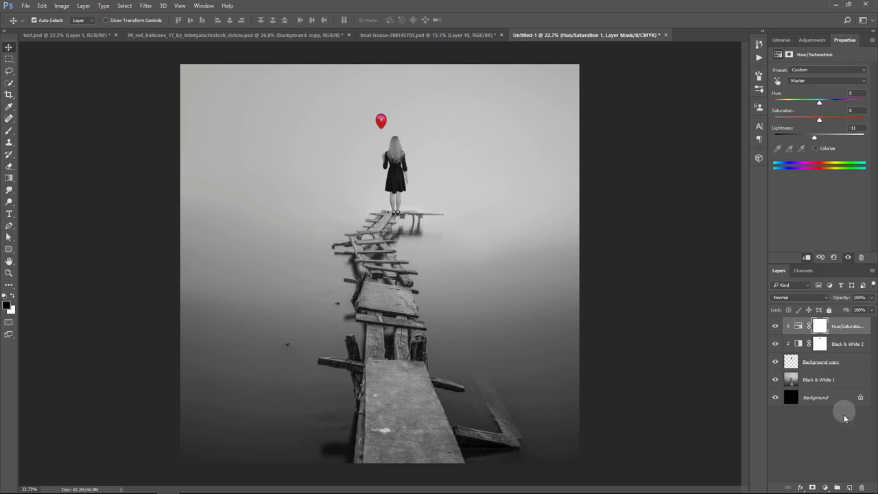
Add a clipped Brightness/Contrast adjustment with Brightness -28 and Contrast 4
left_click(824, 487)
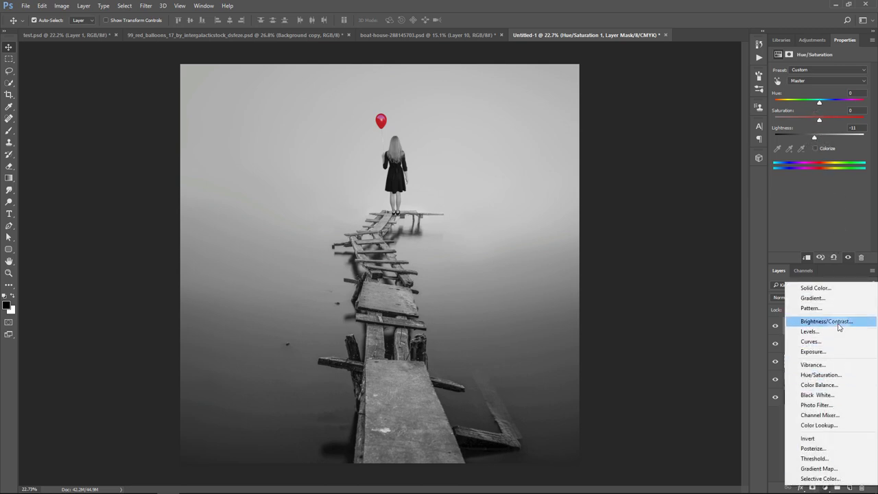
left_click(813, 320)
left_click(808, 258)
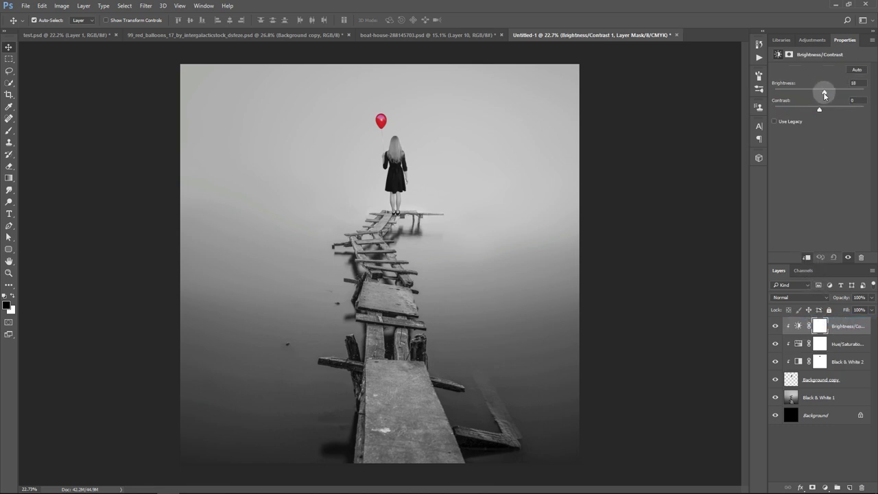
mouse_move(819, 109)
left_mouse_down()
mouse_move(828, 110)
mouse_move(815, 93)
left_mouse_up()
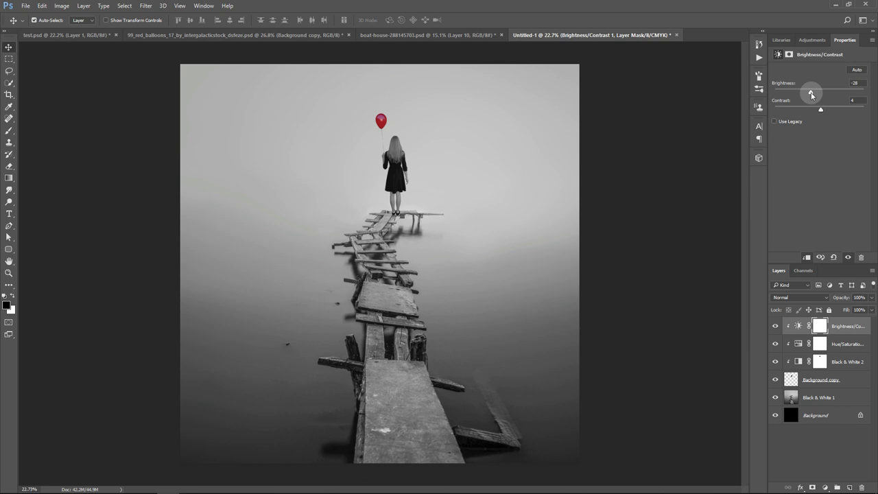
Create a clipped Overlay-mode Layer 1 filled with 50% gray
left_click(849, 487)
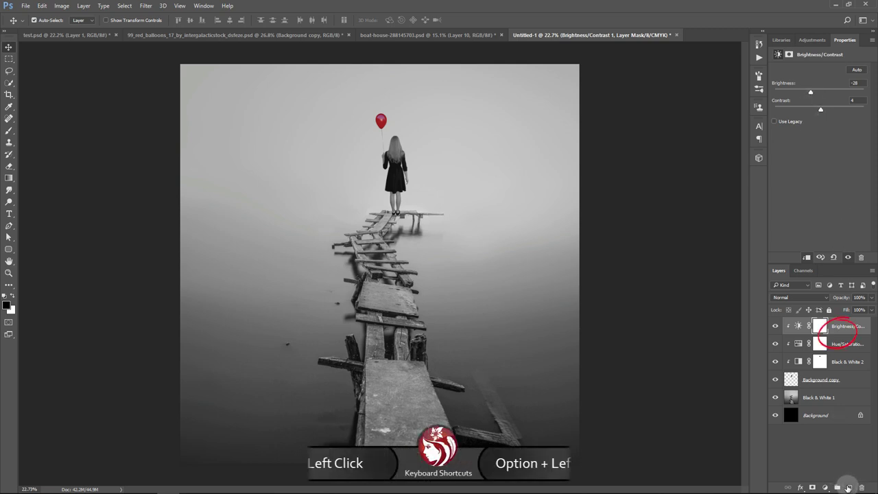
left_click(835, 334, "alt")
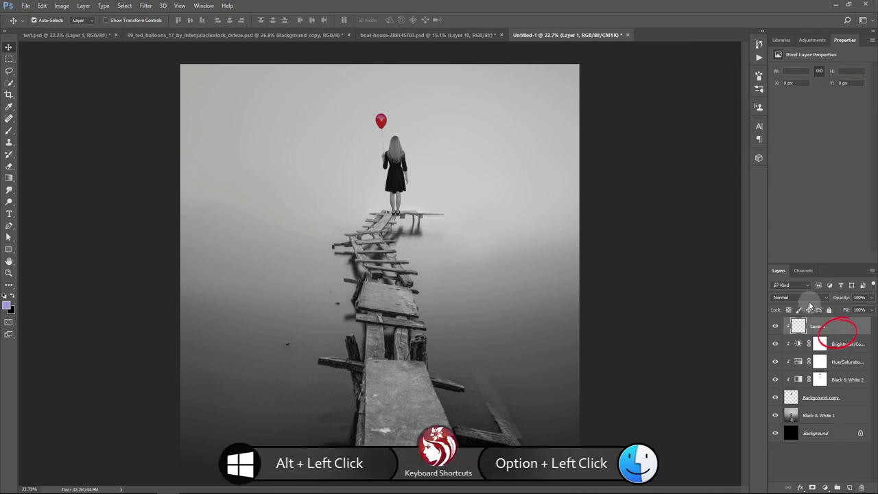
left_click(803, 299)
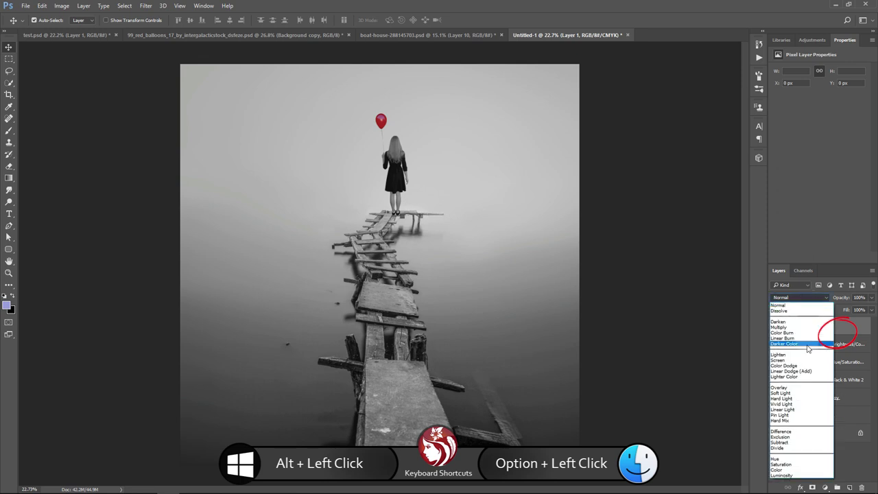
left_click(803, 384)
left_click(41, 6)
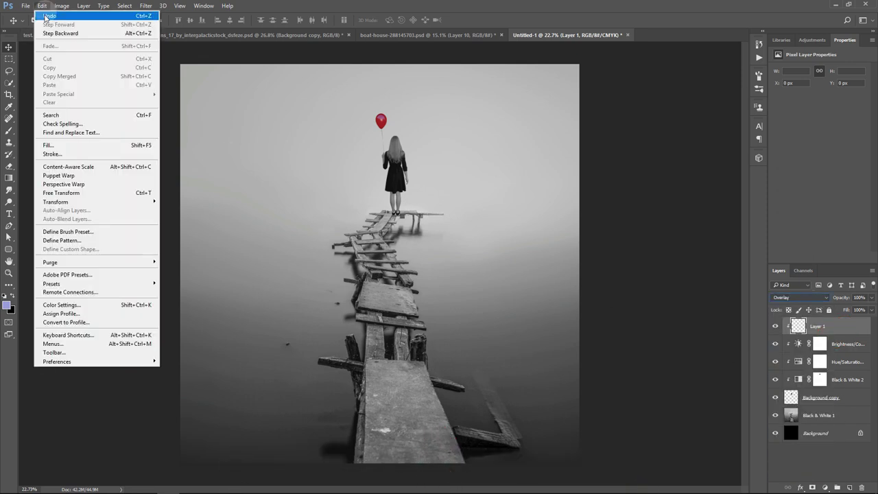
left_click(62, 143)
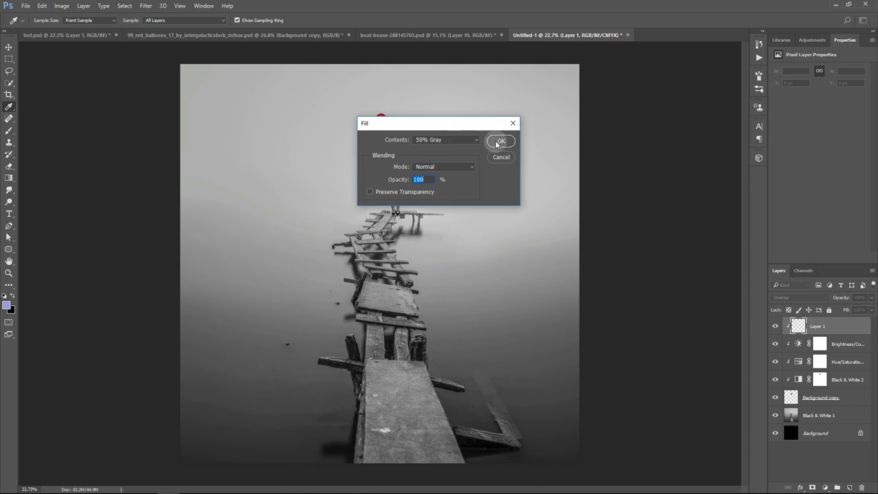
left_click(500, 141)
key("v")
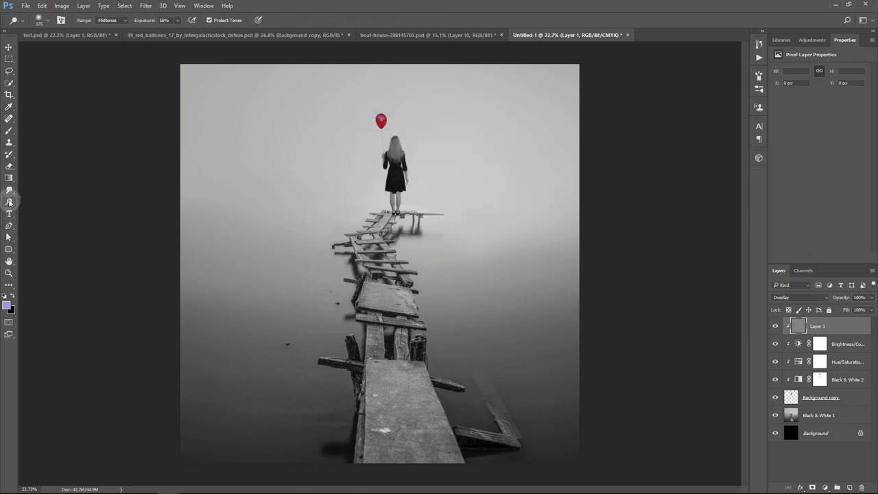
Dodge and burn the girl's hair and figure on Layer 1, then set it to 83% opacity
right_click(9, 202)
left_click(36, 202)
left_click_drag(389, 141, 389, 190)
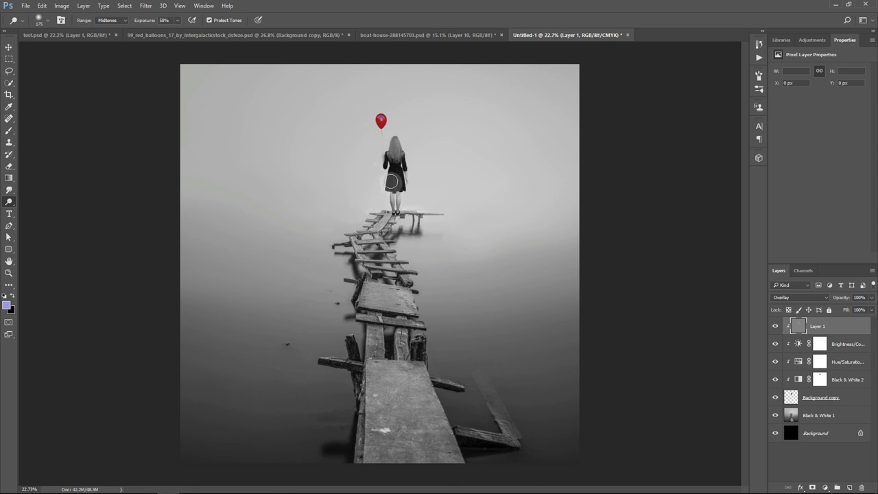
right_click(9, 202)
left_click(46, 210)
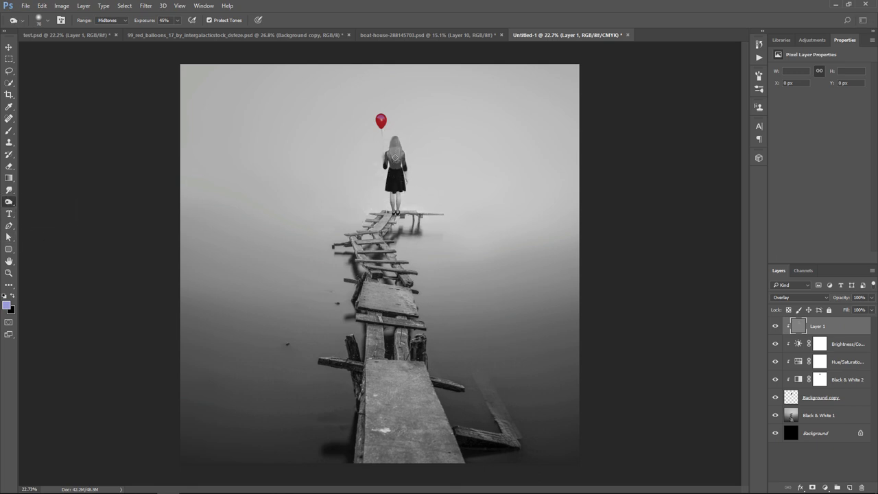
mouse_move(396, 172)
left_mouse_down()
mouse_move(400, 153)
mouse_move(399, 217)
left_mouse_up()
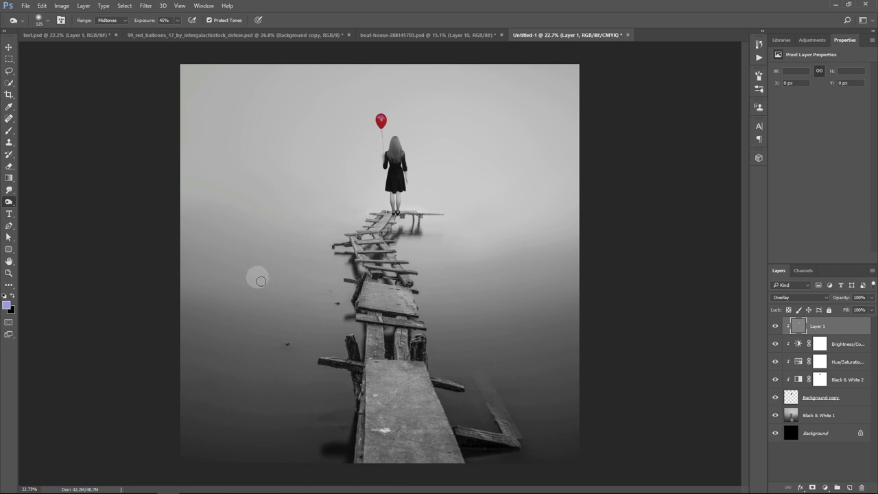
left_click(872, 308)
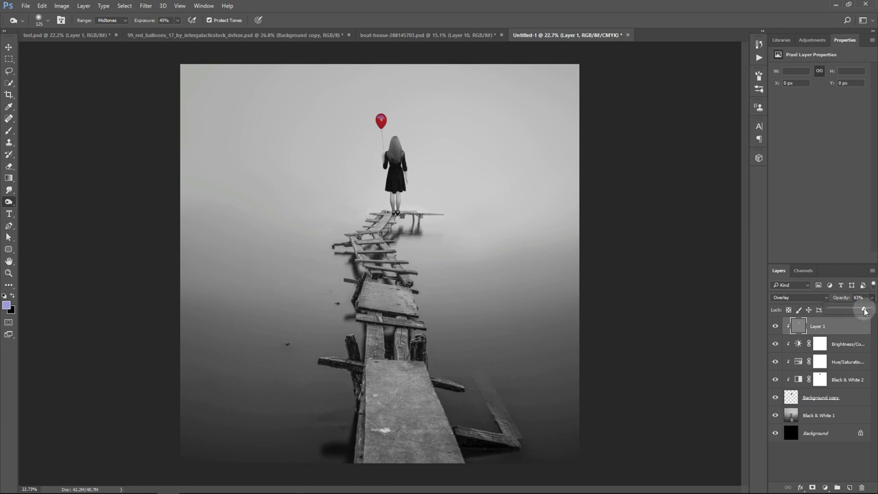
left_click(776, 325)
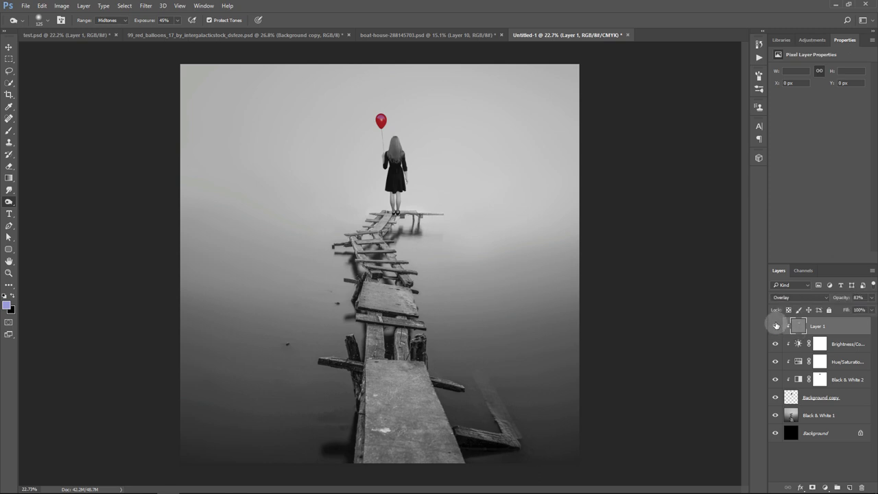
Add a clipped Exposure adjustment (+0.72, gamma 0.89) at 78% opacity
left_click(825, 487)
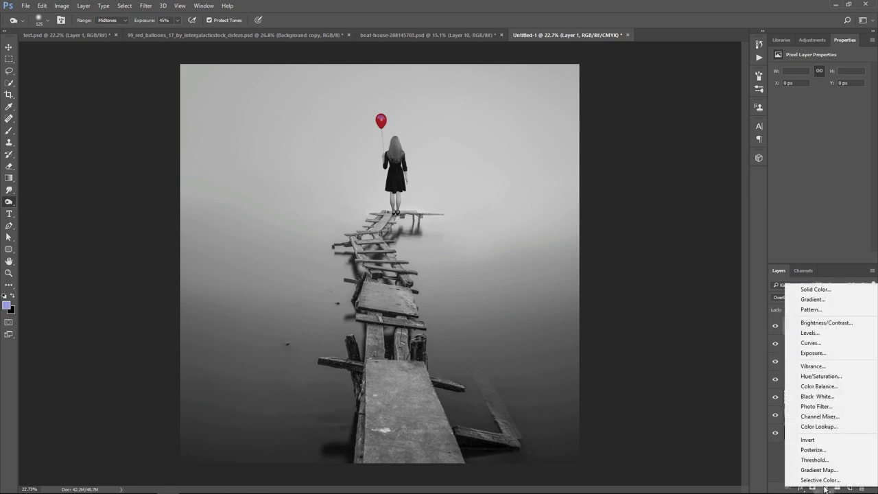
left_click(813, 352)
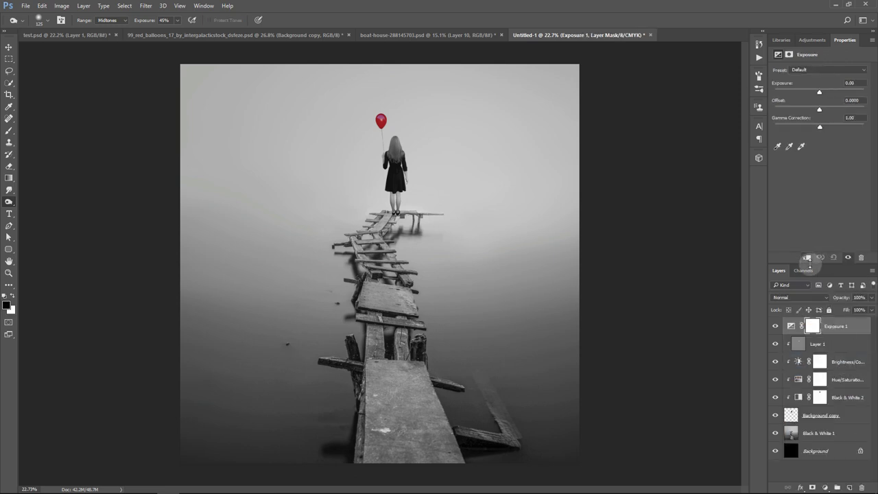
left_click(807, 259)
left_click_drag(819, 92, 826, 94)
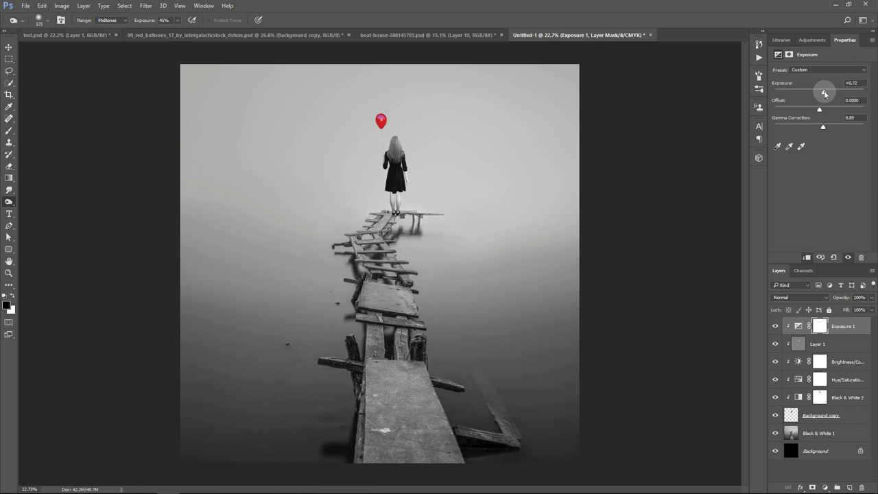
left_click(872, 297)
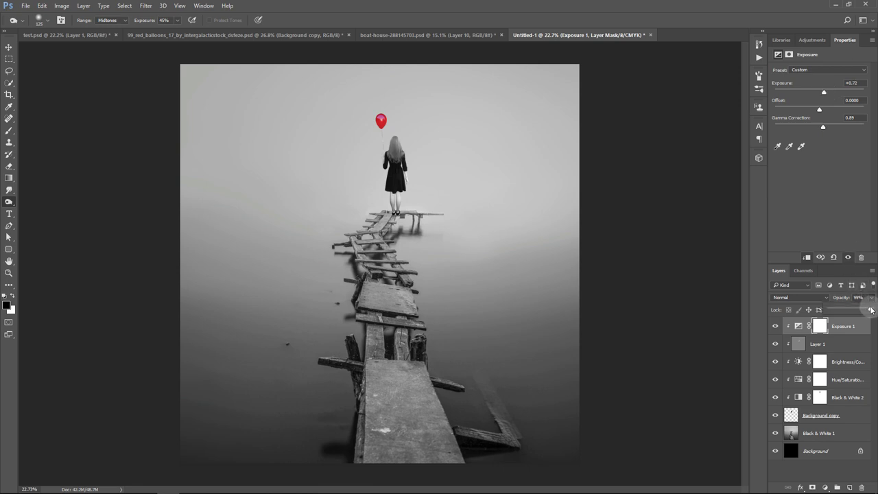
left_click_drag(871, 310, 858, 310)
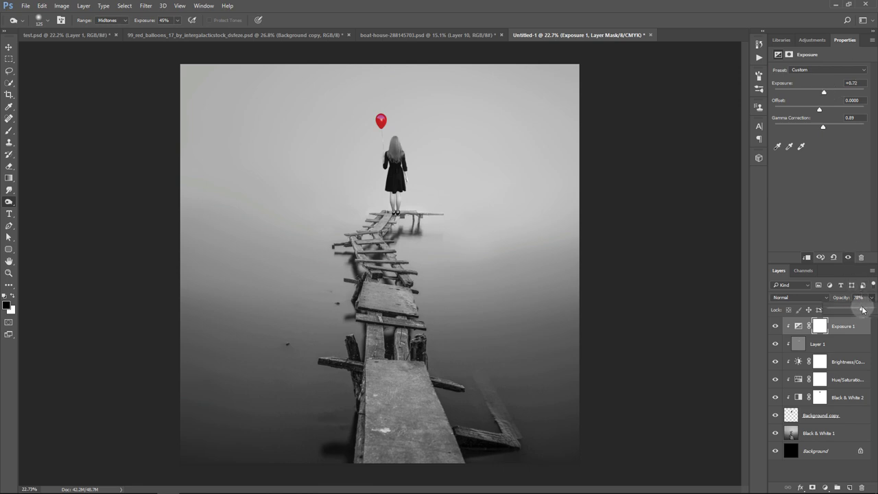
left_click(775, 327)
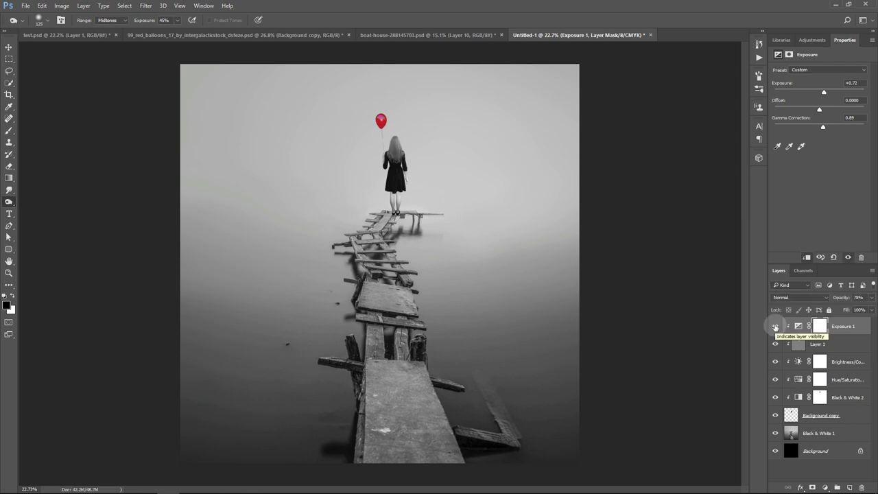
Lower Layer 1 to 41% opacity, compare the exposure effect, and add Layer 2 above Black & White 1
left_click(841, 342)
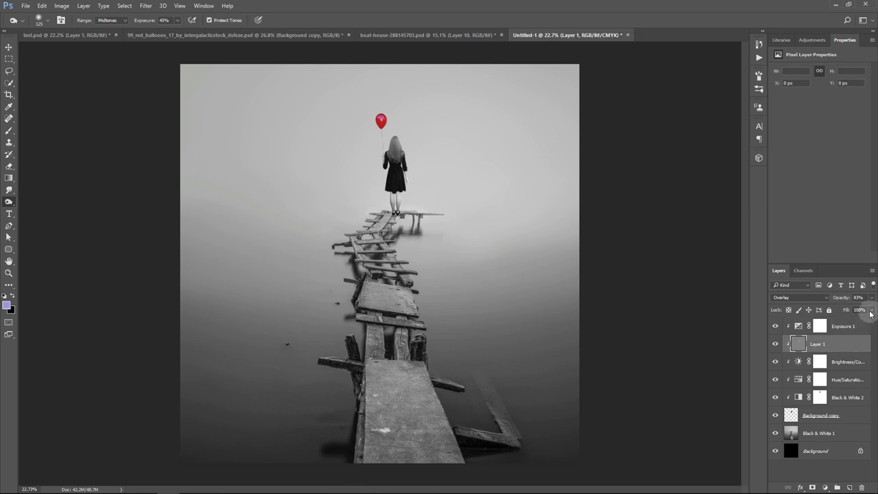
left_click(871, 298)
left_click_drag(872, 300, 853, 311)
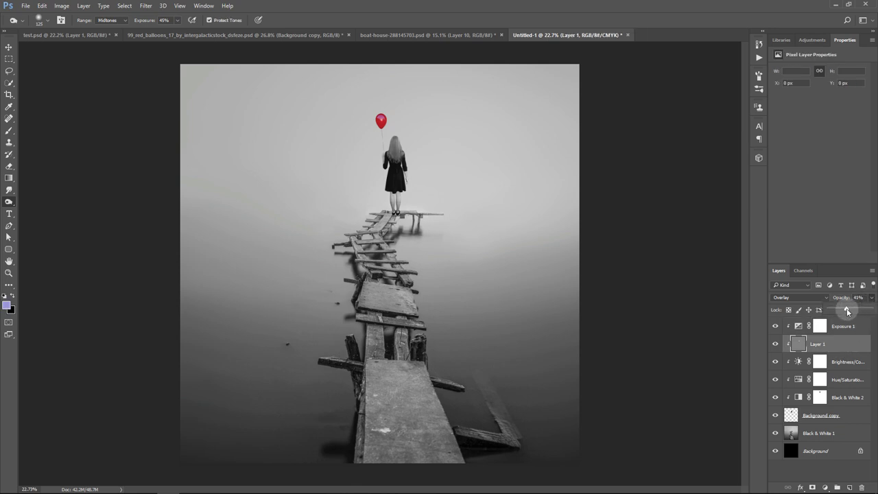
left_click(852, 329)
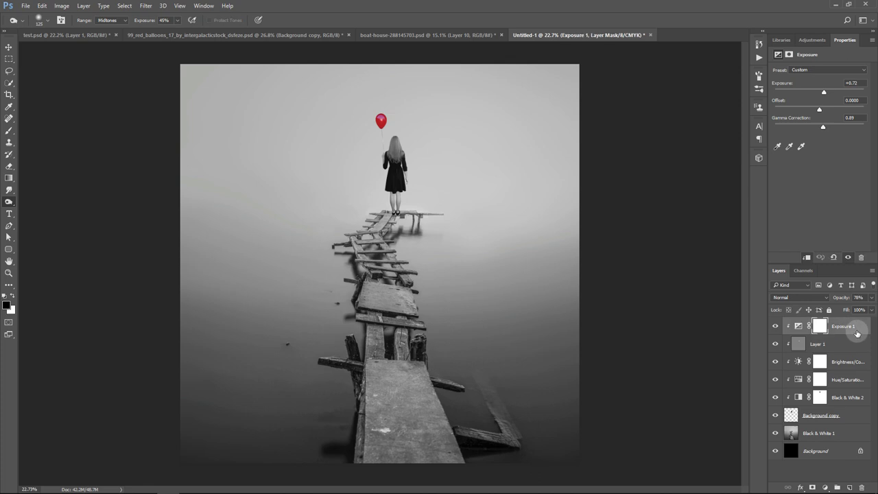
left_click(775, 326)
left_click(775, 326)
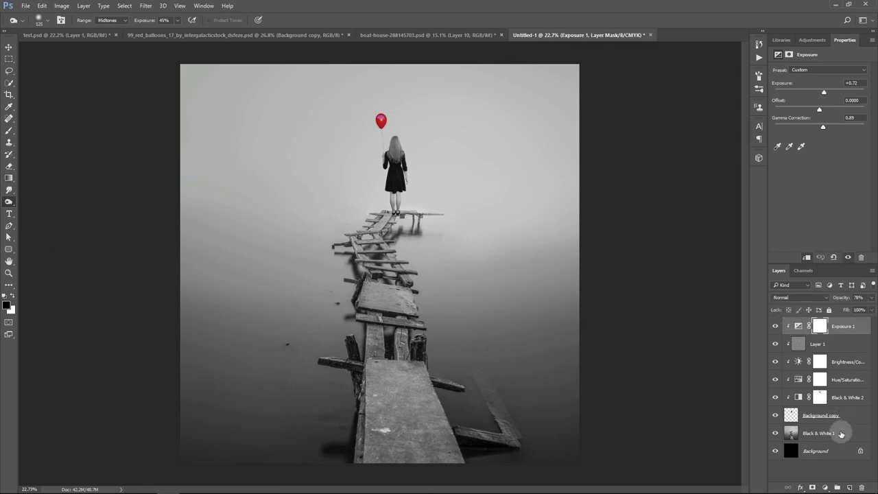
left_click(841, 434)
left_click(849, 487)
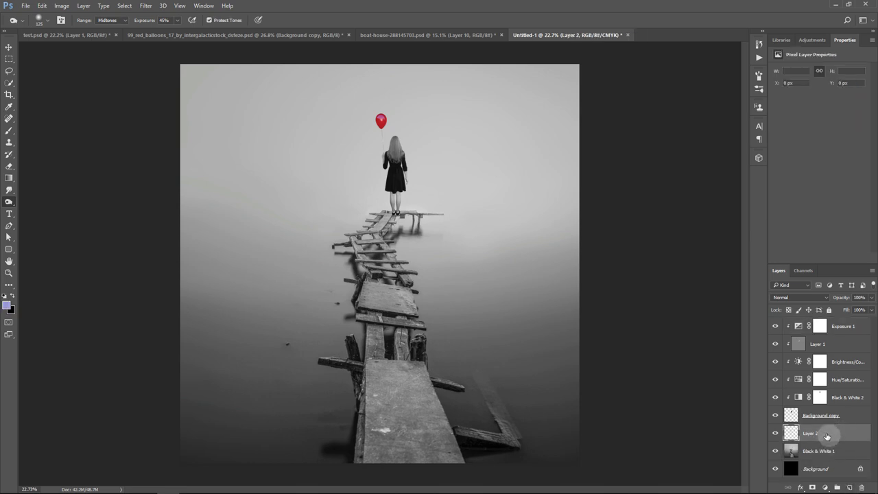
Zoom in on the feet and paint a black shadow under the shoes with a 30 px brush
left_click(9, 272)
mouse_move(371, 209)
left_mouse_down()
mouse_move(470, 246)
mouse_move(454, 240)
left_mouse_up()
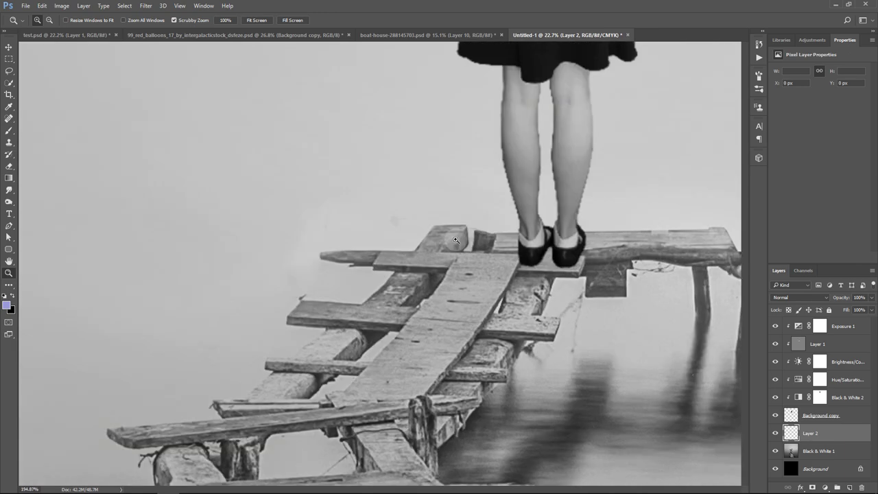
left_click(9, 131)
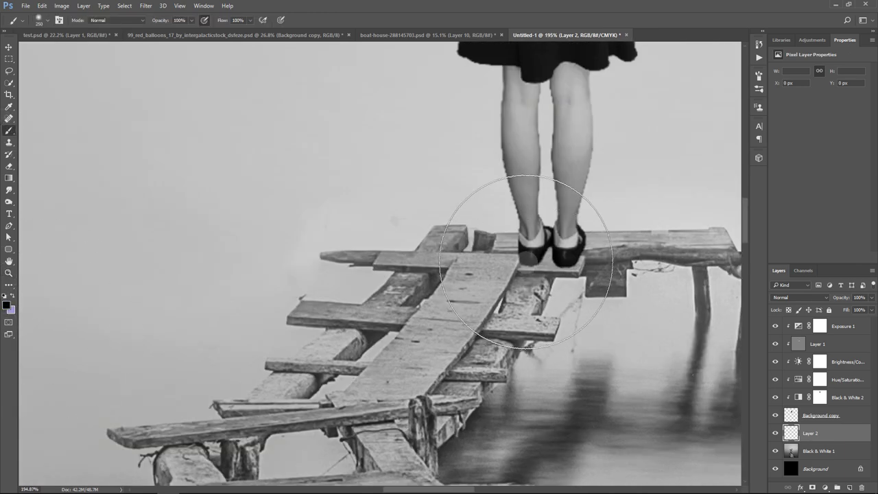
key("bracketleft")
key("bracketleft")
key("bracketleft")
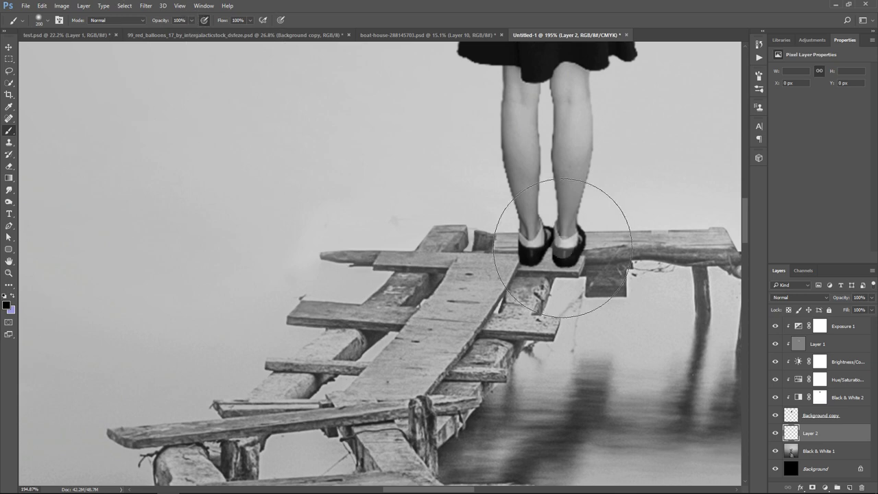
key("bracketleft")
key("bracketleft")
key("bracketleft")
mouse_move(524, 257)
left_mouse_down()
mouse_move(569, 265)
mouse_move(583, 240)
mouse_move(521, 281)
mouse_move(550, 261)
mouse_move(546, 279)
left_mouse_up()
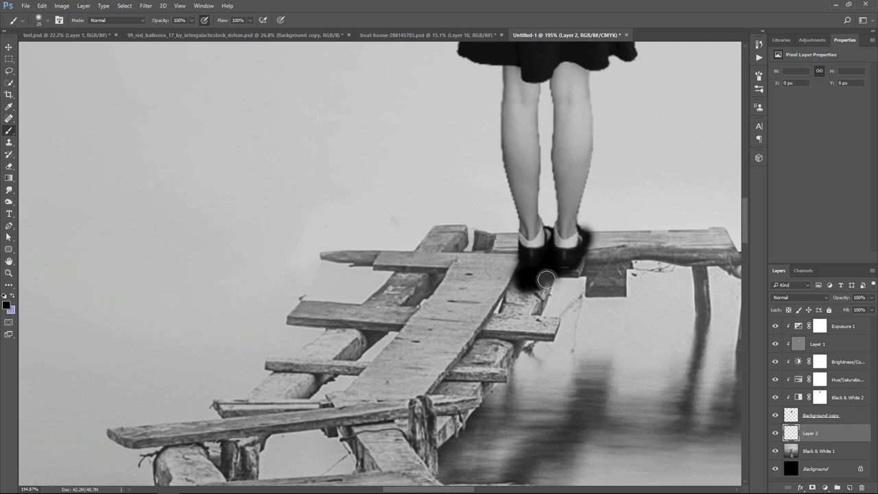
Blend Layer 2 as Overlay at about 66% opacity
left_click(801, 297)
left_click(802, 391)
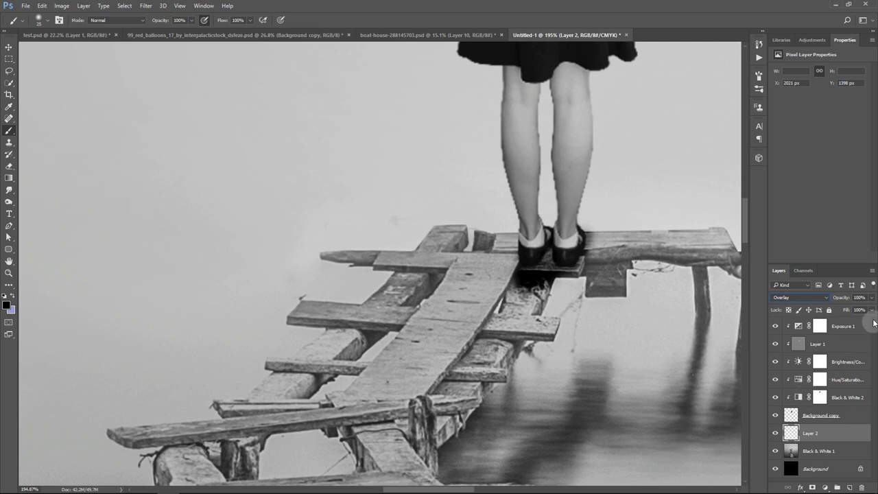
left_click(871, 297)
left_click_drag(870, 309, 856, 309)
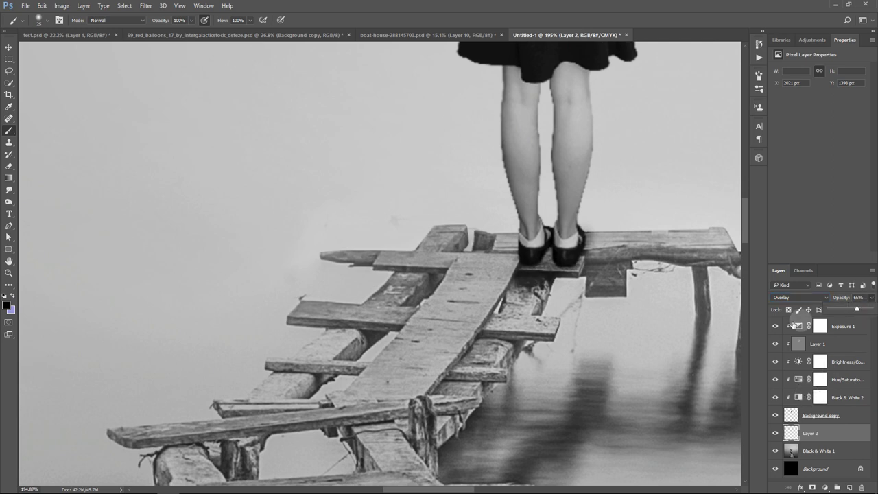
key("ctrl+minus")
key("ctrl+minus")
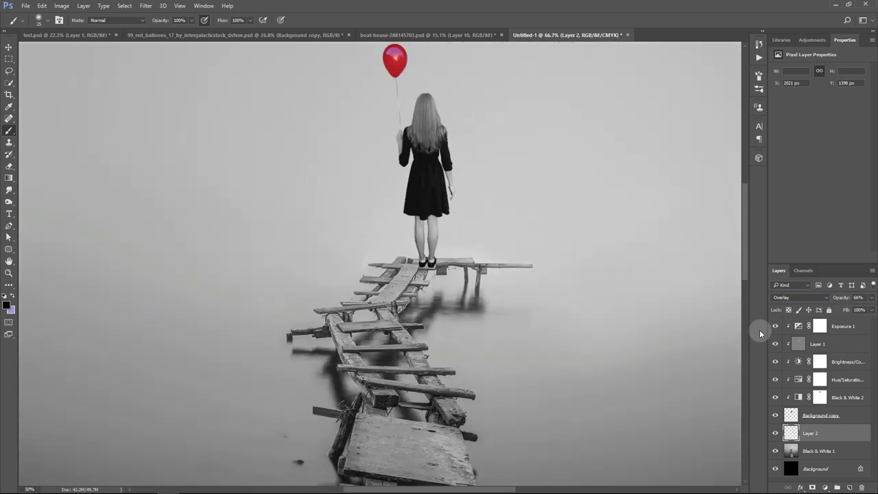
key("ctrl+minus")
key("ctrl+minus")
key("ctrl+minus")
key("ctrl+minus")
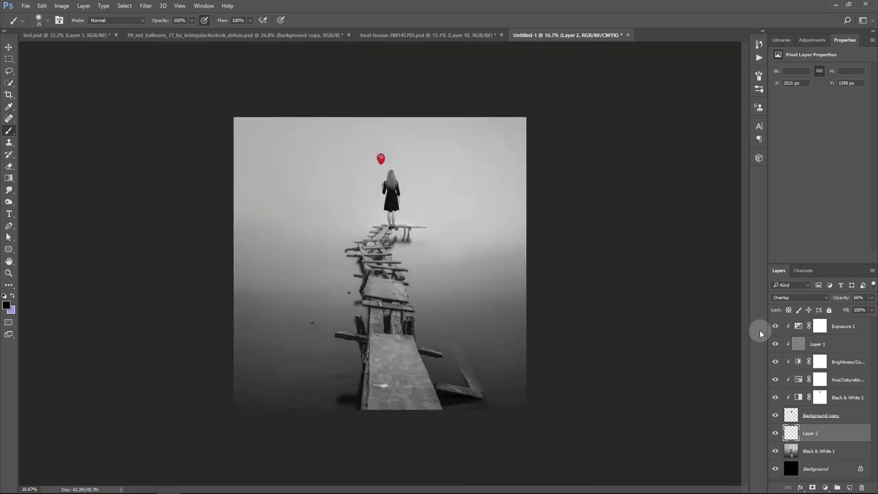
Stretch the shoe shadow down to 163% height and nudge it into place on the pier
key("ctrl+t")
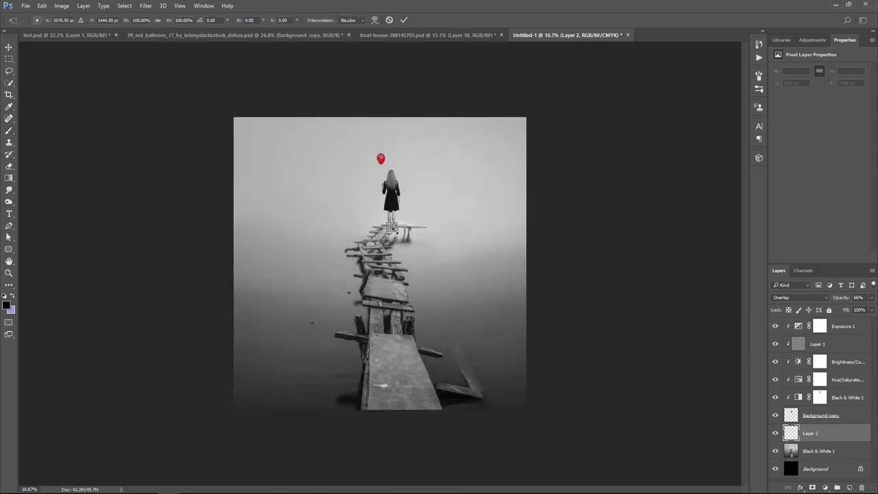
key("ctrl+plus")
key("ctrl+plus")
key("ctrl+plus")
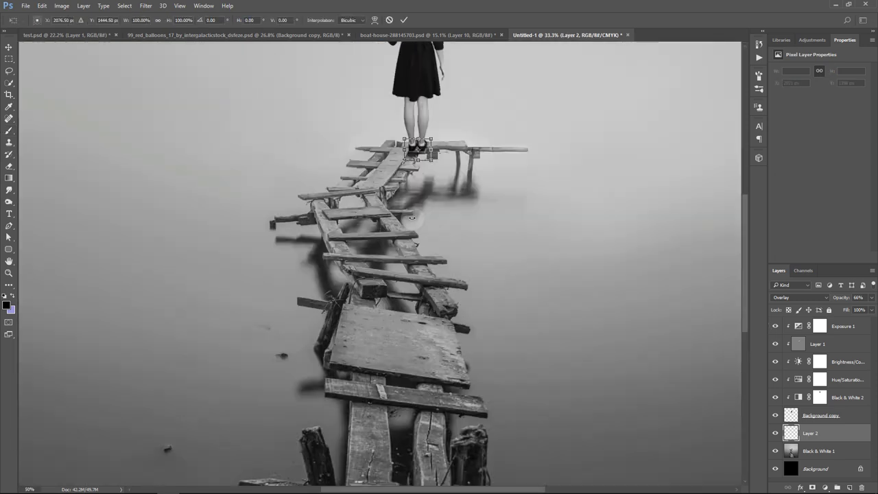
key("ctrl+plus")
key("ctrl+plus")
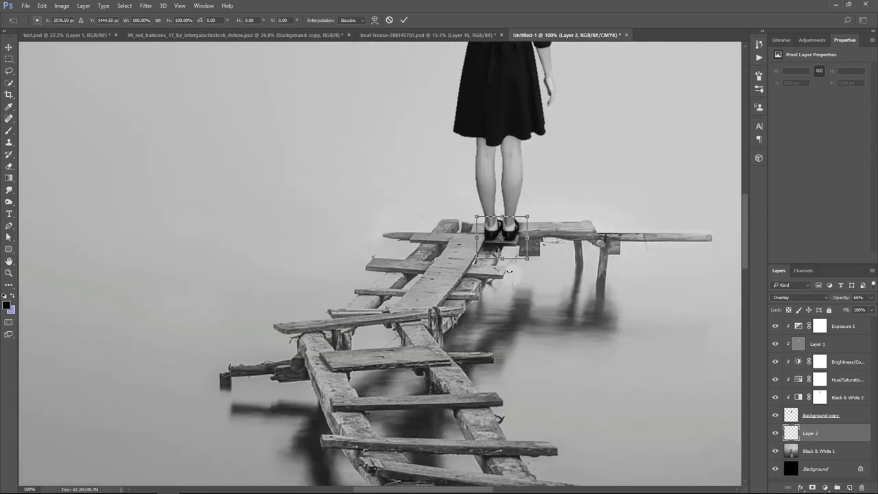
left_click_drag(502, 258, 502, 284)
left_click_drag(509, 239, 512, 265)
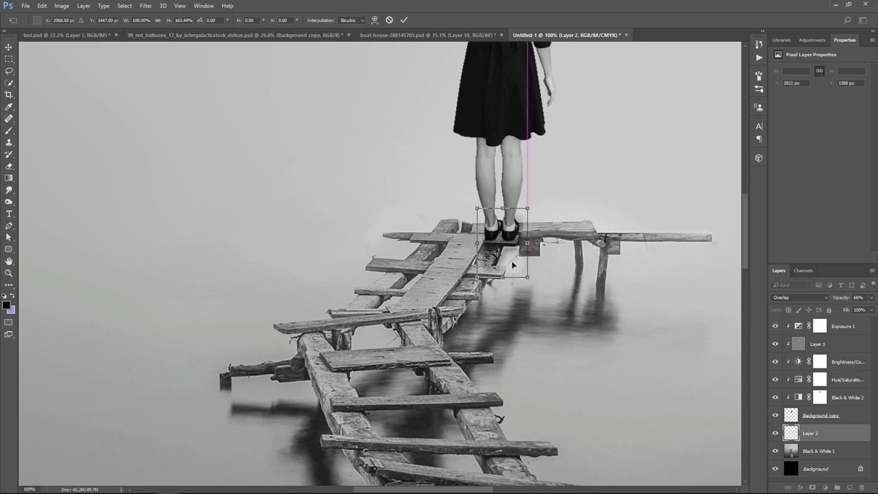
key("Return")
key("b")
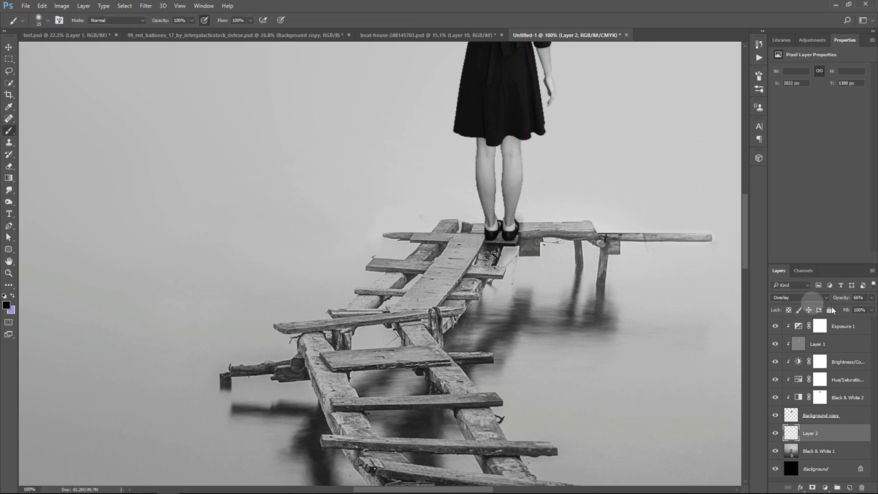
Add a layer mask to Layer 2 and set the brush opacity to 67%
left_click(813, 487)
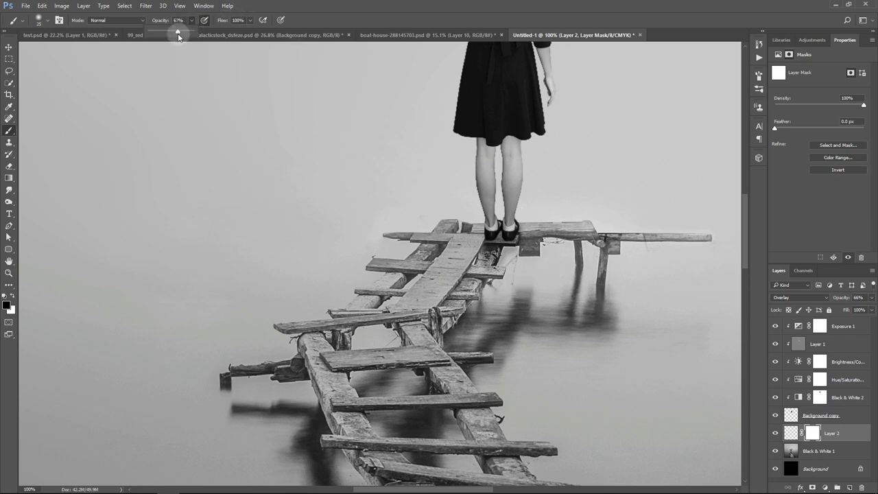
left_click(489, 270)
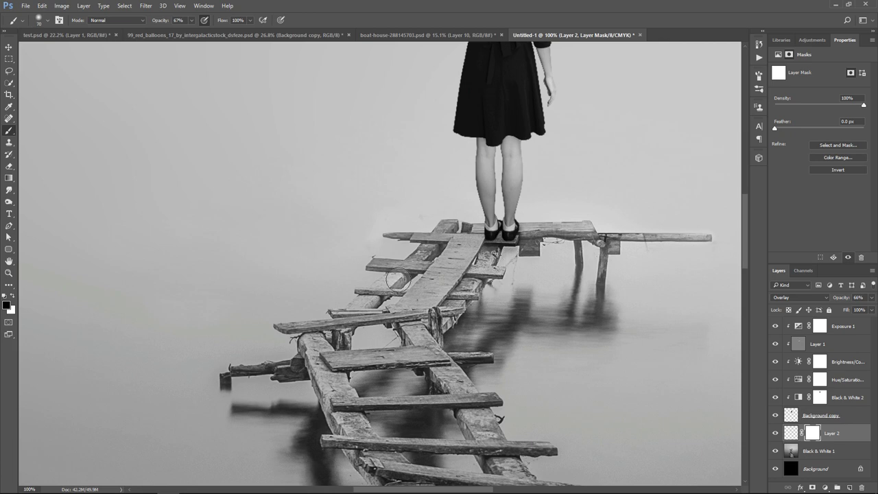
scroll(409, 310, "down", 1)
scroll(409, 310, "down", 1)
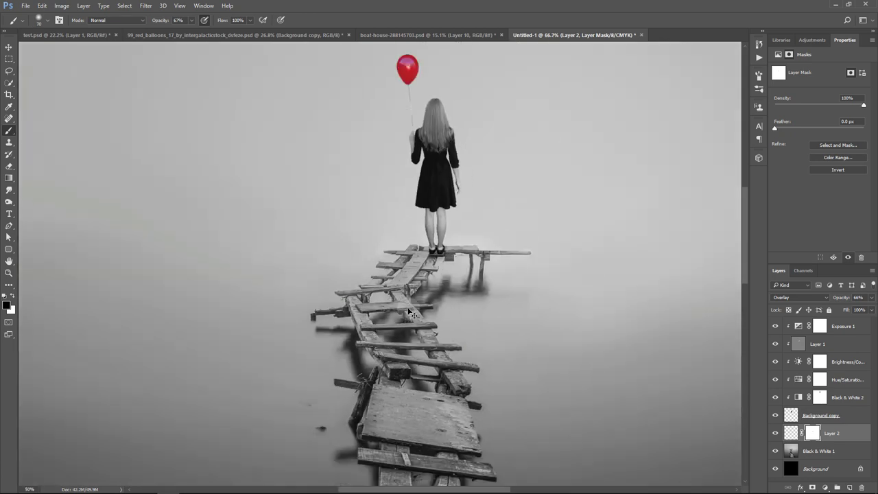
scroll(410, 311, "down", 1)
scroll(412, 313, "down", 1)
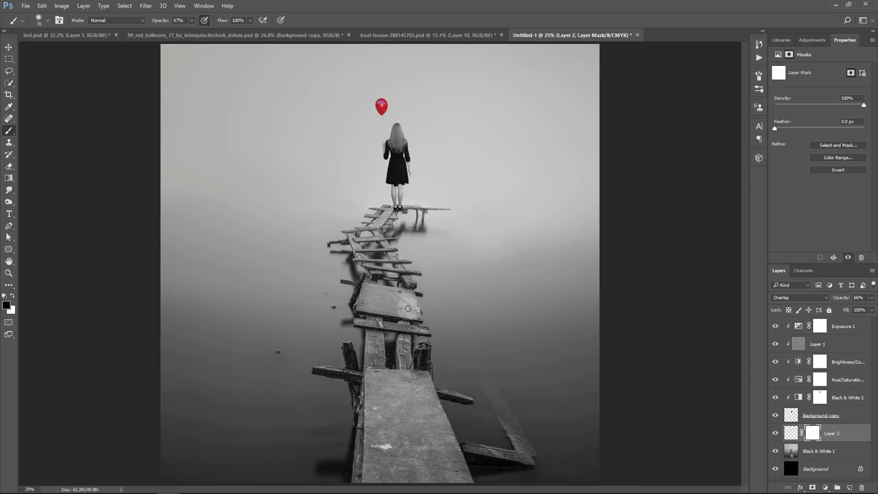
scroll(409, 312, "down", 1)
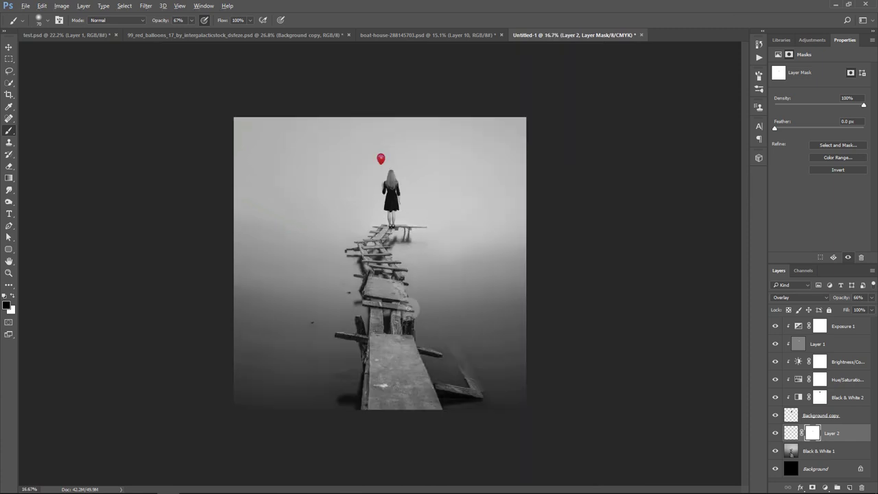
scroll(409, 309, "up", 1)
scroll(412, 305, "up", 1)
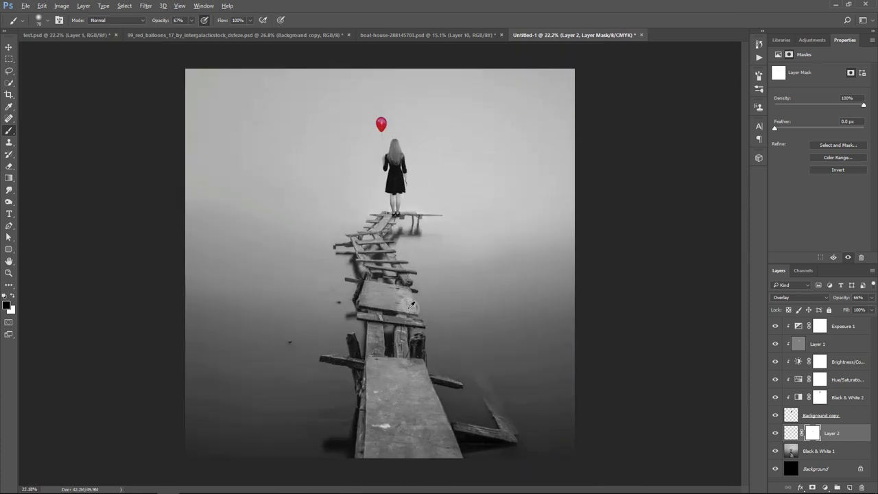
Lower Layer 2 to 52% opacity, comparing the shadow on and off, then select Exposure 1
left_click(9, 47)
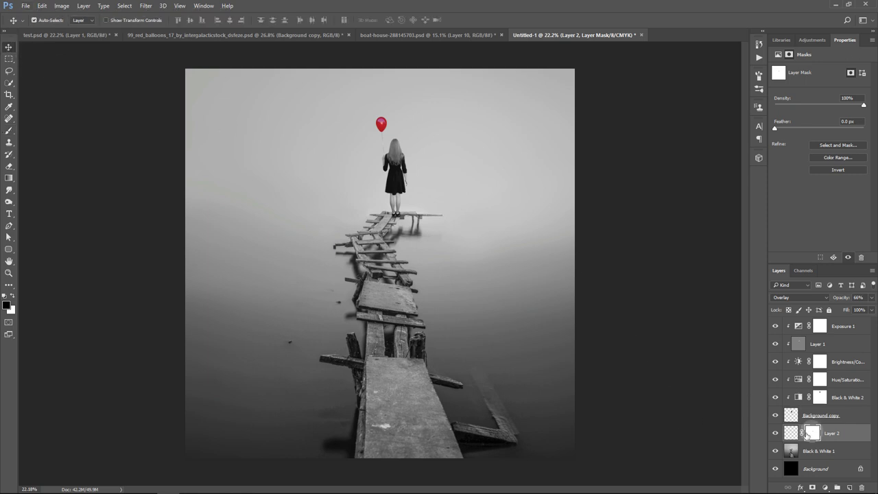
left_click(775, 432)
left_click(775, 432)
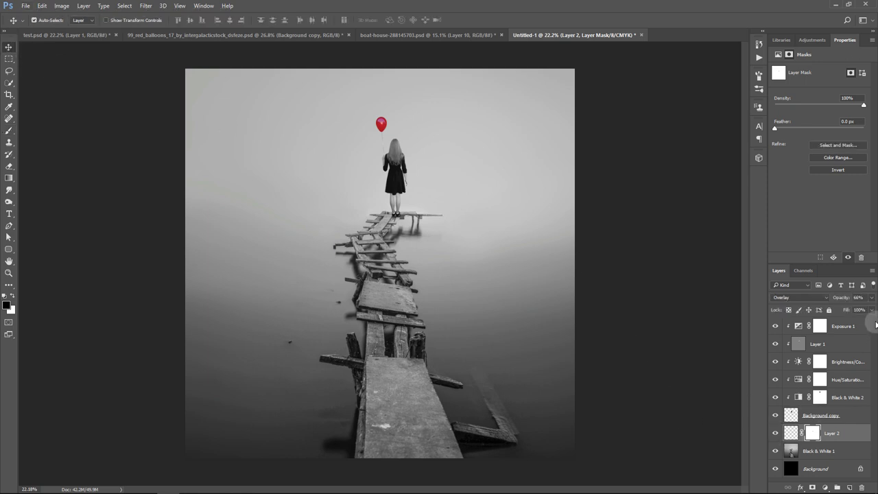
left_click(872, 299)
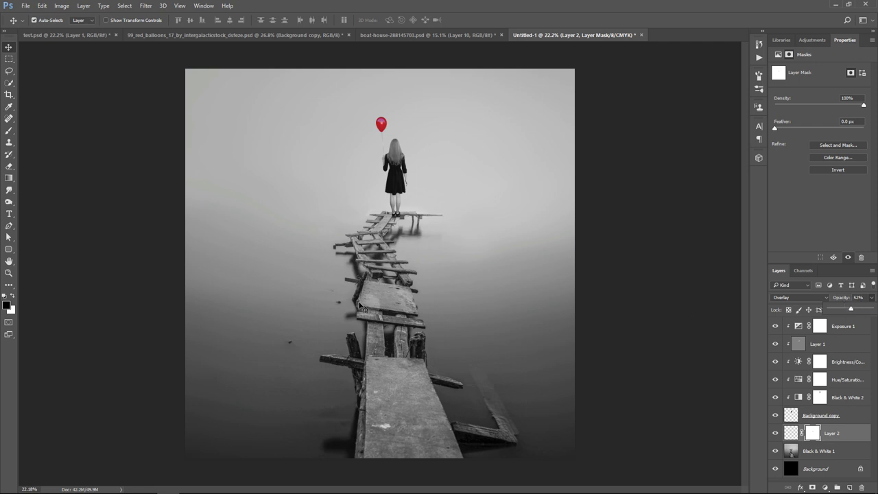
left_click(775, 432)
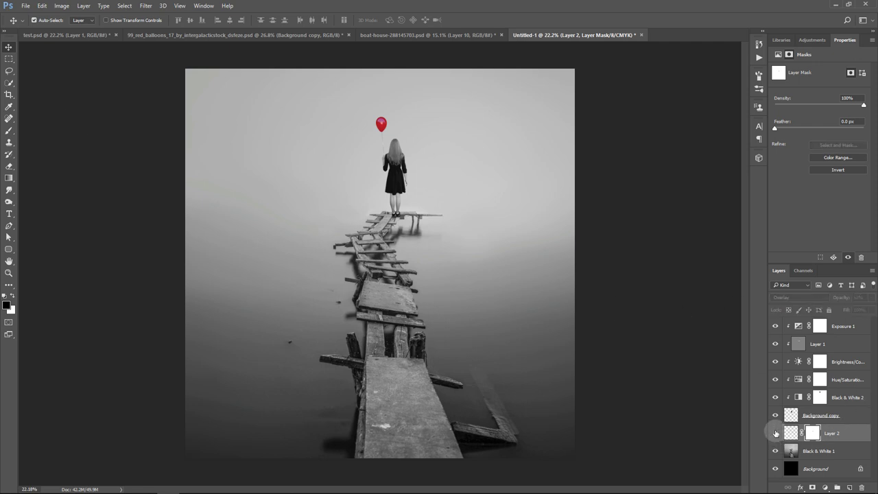
left_click(775, 432)
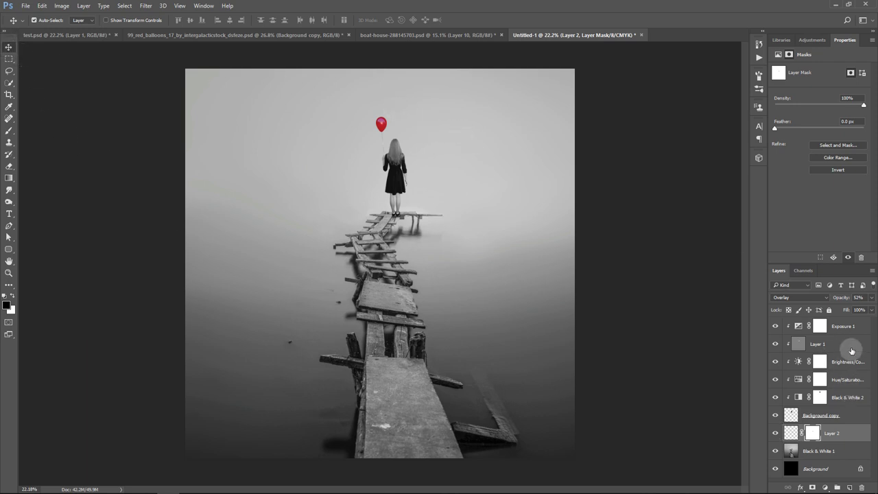
left_click(853, 328)
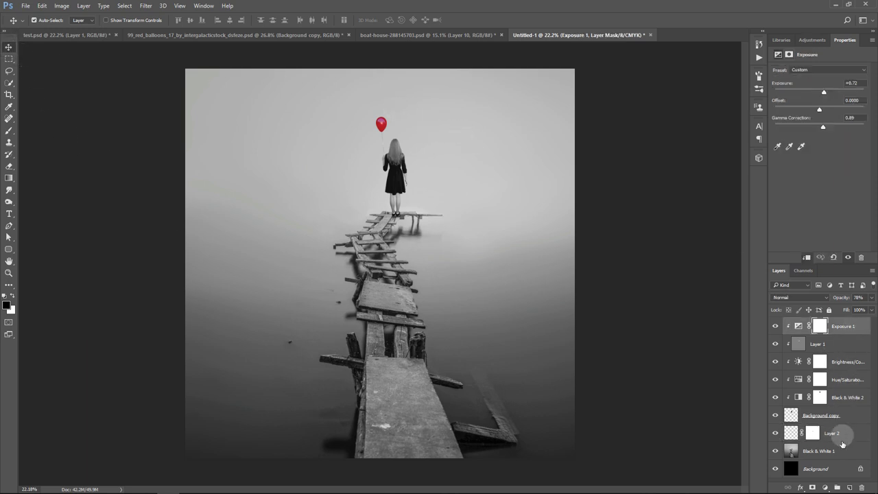
Add a new top layer and choose the bird-flock brush preset
left_click(850, 487)
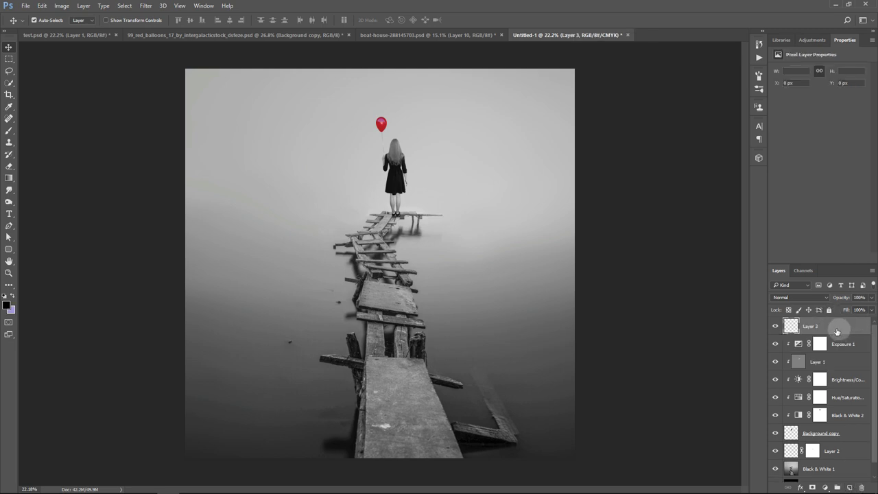
left_click(9, 132)
left_click(43, 22)
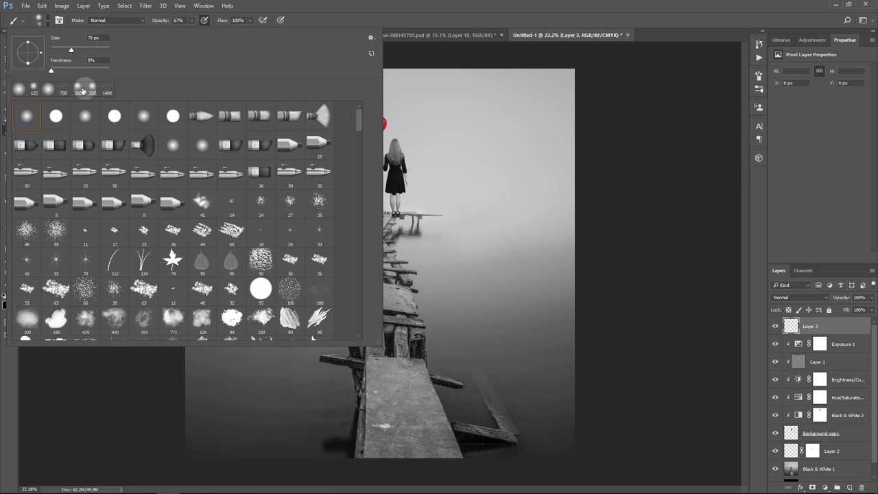
left_click(63, 89)
key("Return")
left_click_drag(466, 107, 464, 120)
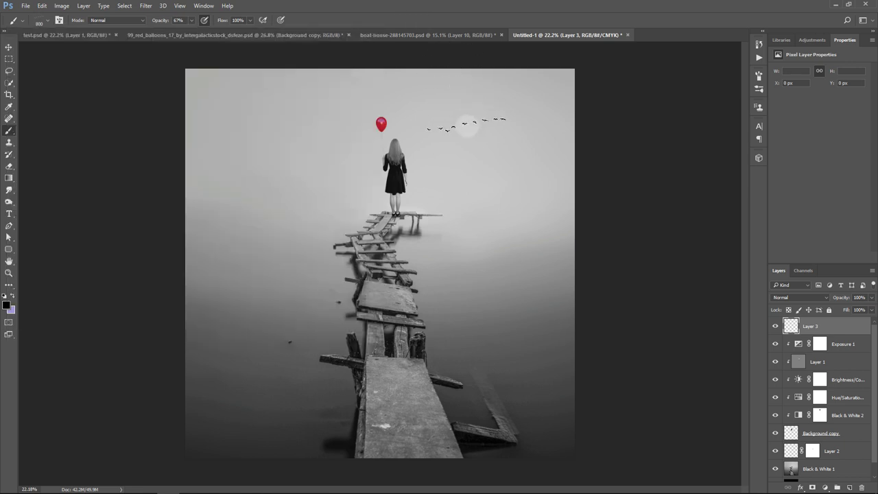
Set the brush to 900 px at 100% opacity and stamp bird flocks beside the balloon
key("bracketright")
left_click(192, 20)
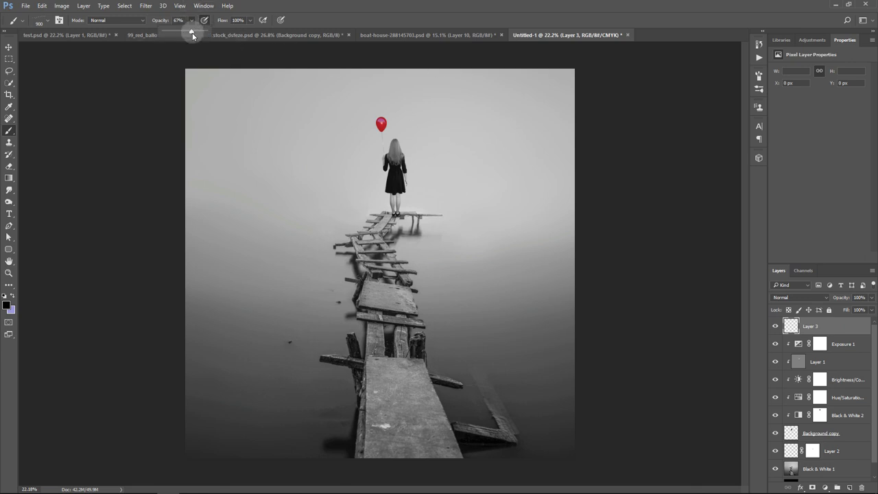
left_click_drag(192, 36, 210, 36)
left_click(463, 139)
left_click(488, 247)
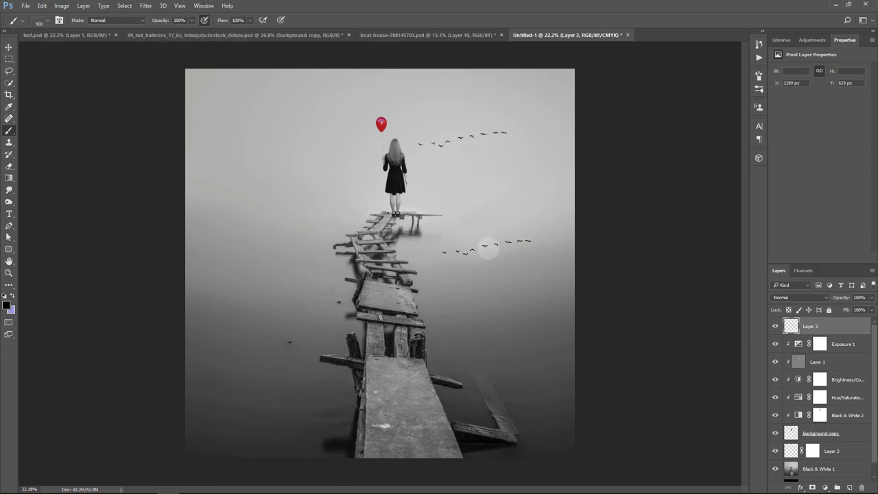
Flip the bird flock horizontally, delete unwanted birds, and shift one bird down-right
left_click(43, 7)
mouse_move(55, 202)
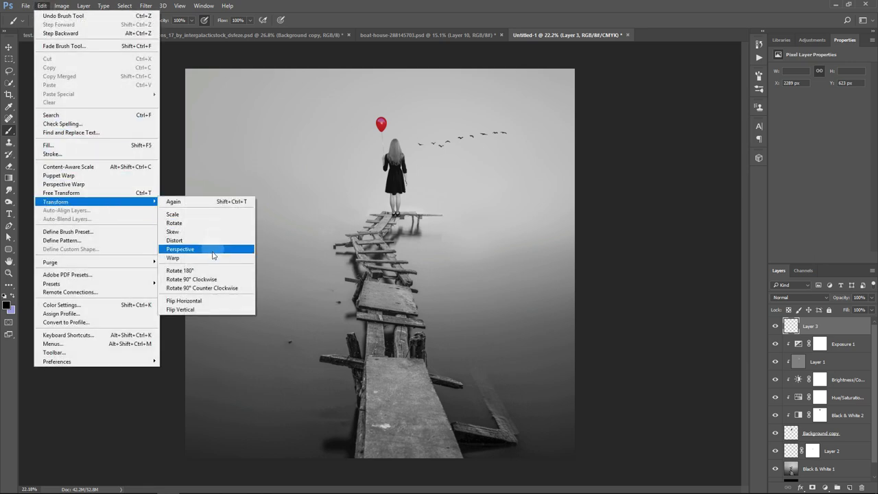
left_click(204, 304)
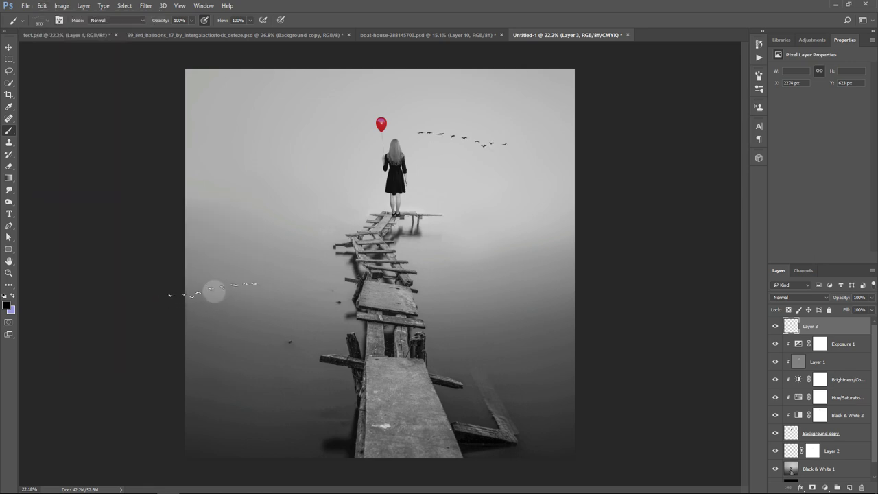
left_click(8, 60)
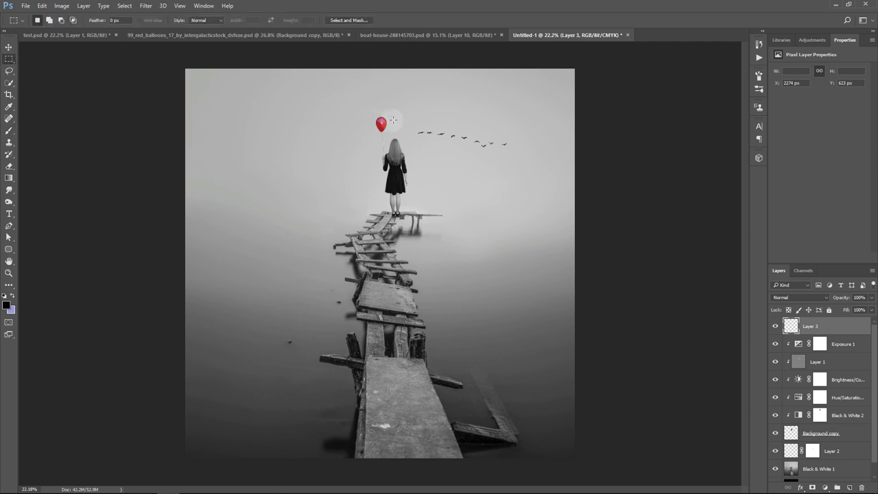
key("ctrl+shift+d")
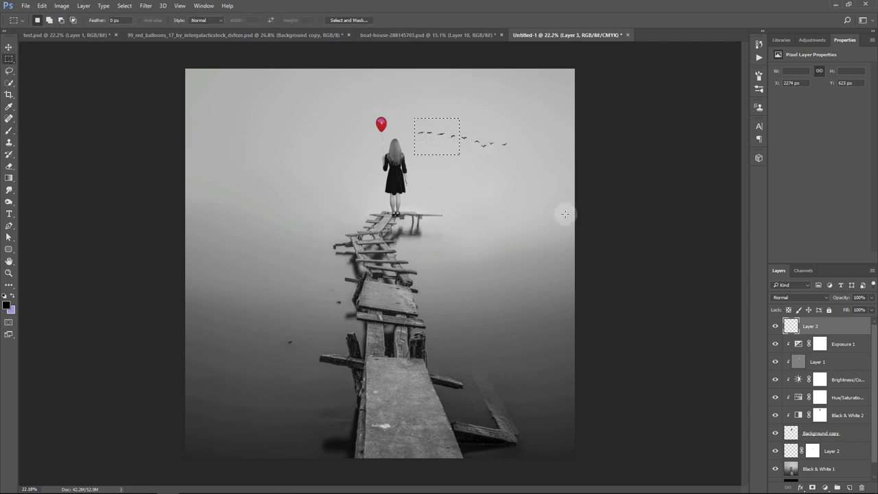
left_click_drag(460, 126, 469, 143)
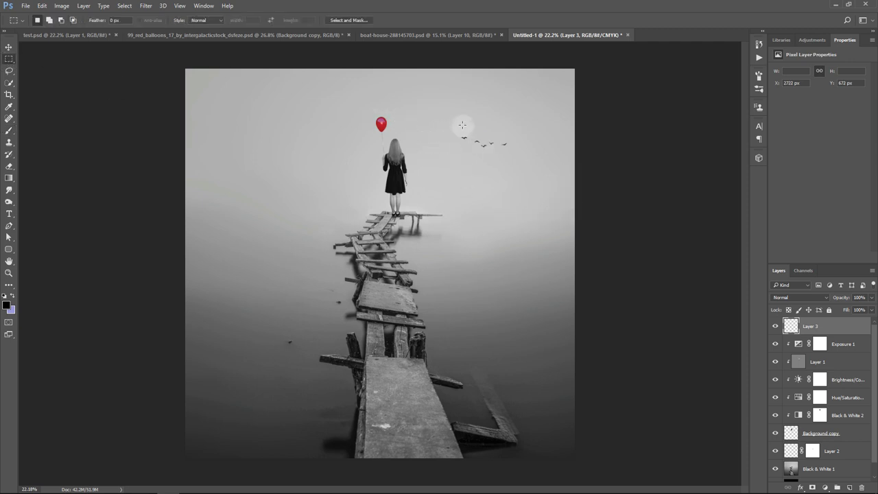
key("v")
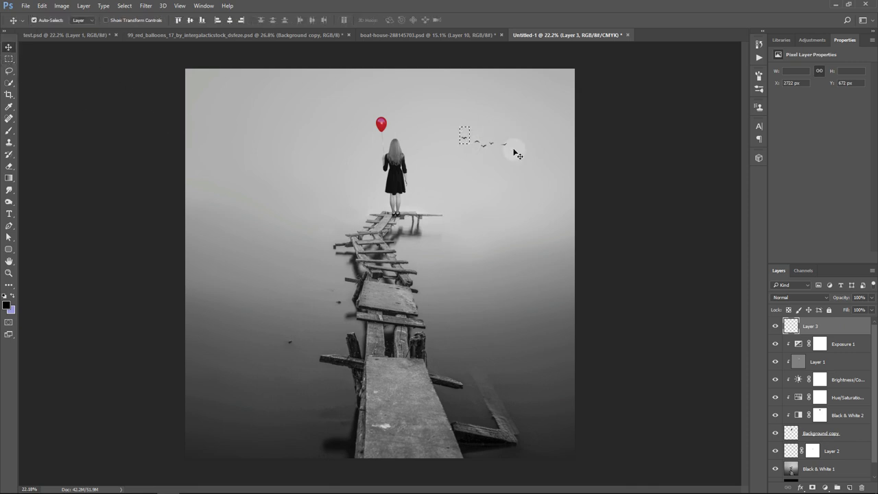
mouse_move(473, 137)
left_mouse_down()
mouse_move(502, 159)
mouse_move(493, 153)
left_mouse_up()
left_click(9, 58)
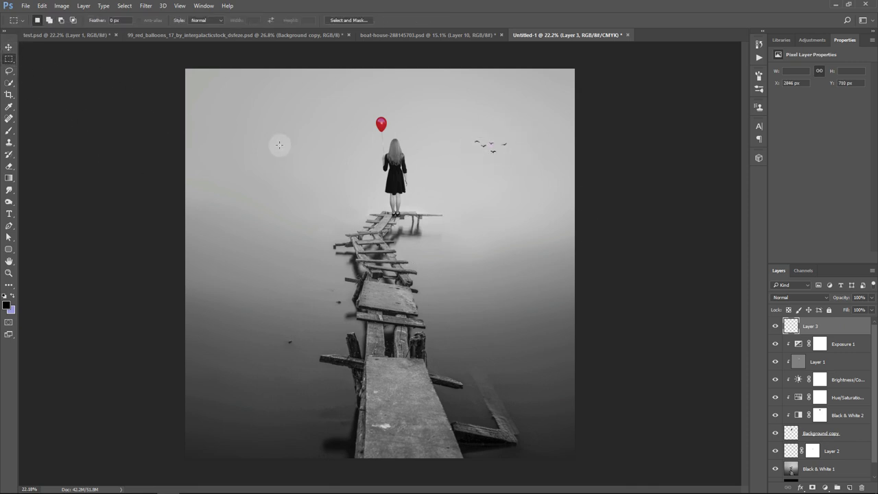
Enlarge the bird group to about 118% and place it just right of the balloon
left_click(9, 46)
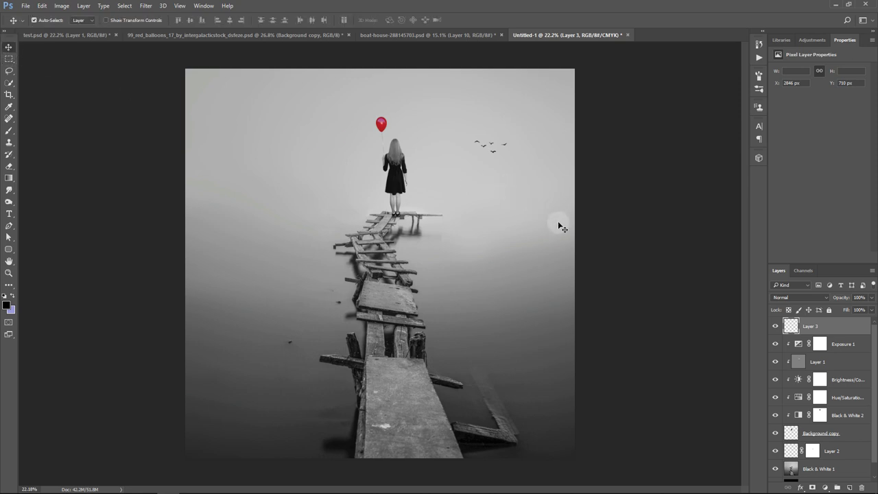
key("ctrl+t")
left_click_drag(507, 152, 435, 136)
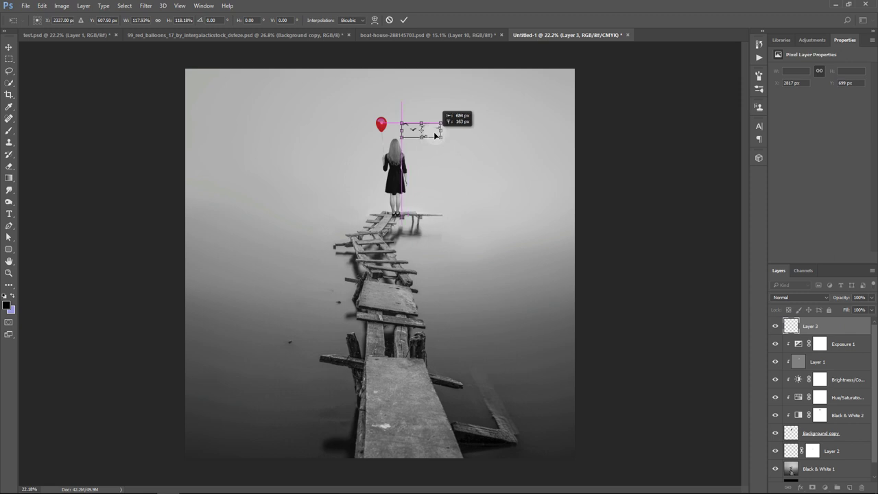
key("Return")
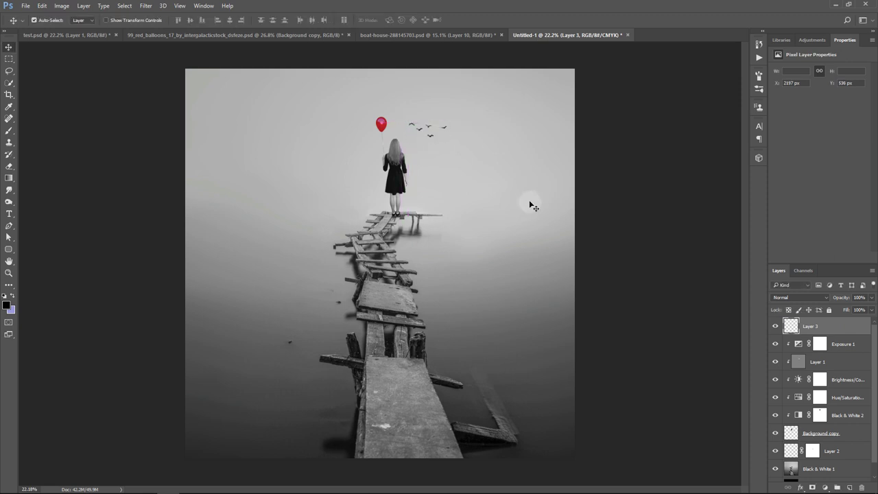
Apply a 2.6 px Gaussian Blur to the birds
left_click(146, 6)
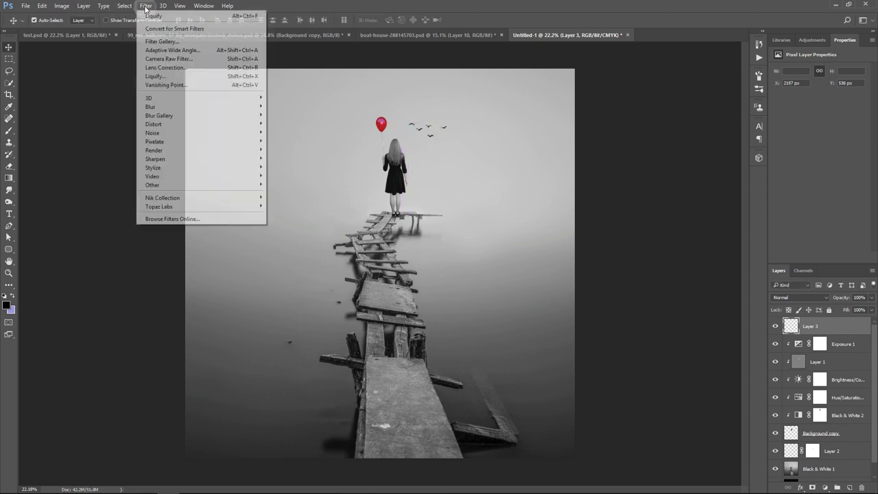
mouse_move(150, 107)
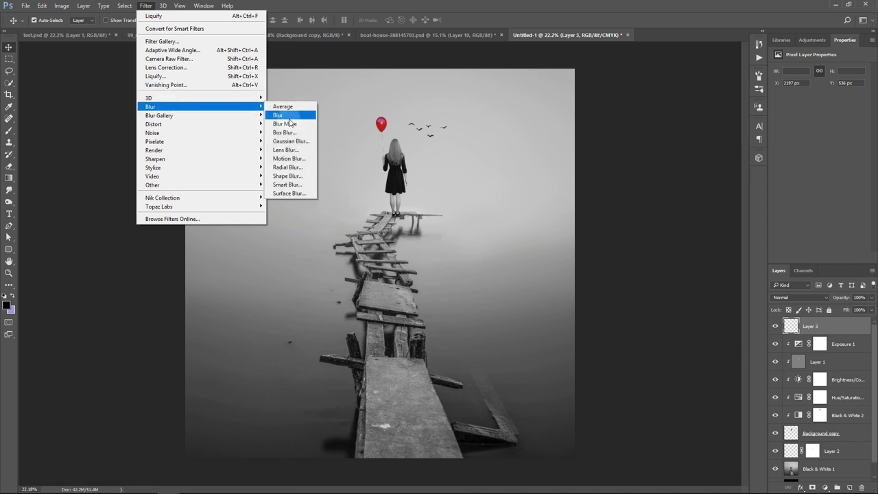
left_click(290, 141)
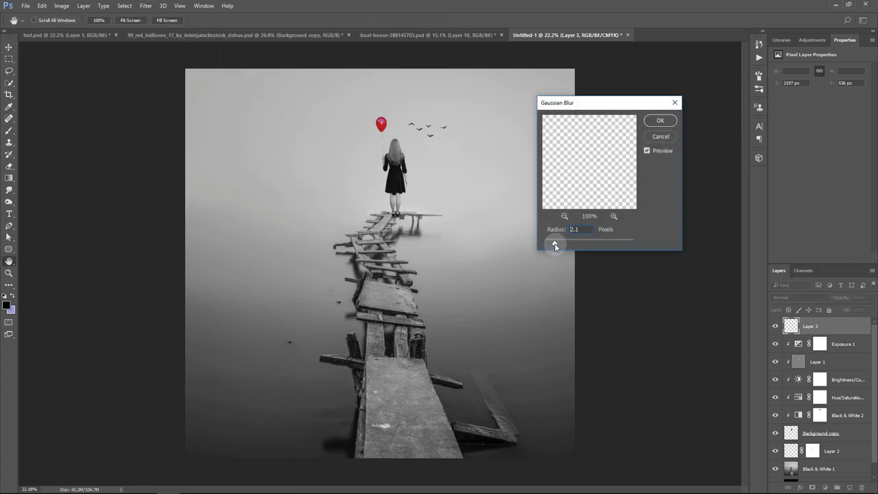
left_click_drag(554, 246, 558, 246)
left_click(659, 120)
Lower Layer 3 to 86% opacity and add Layer 4 on top
left_click_drag(873, 298, 868, 310)
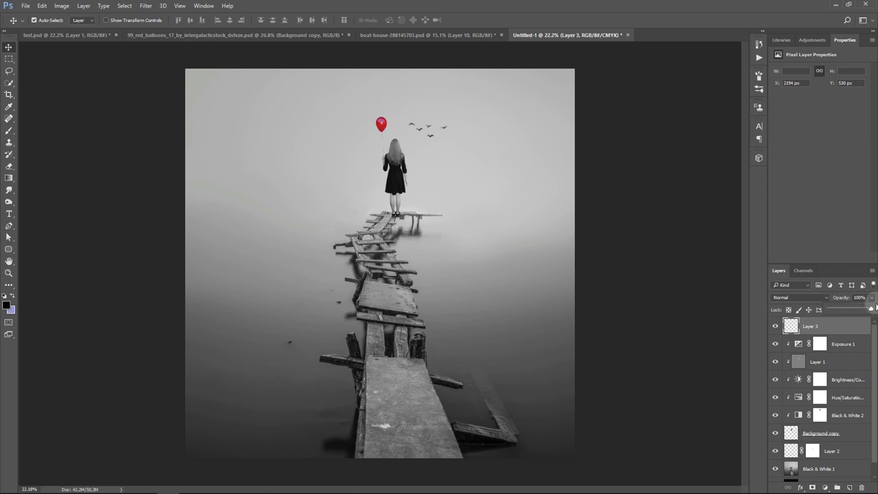
left_click(775, 326)
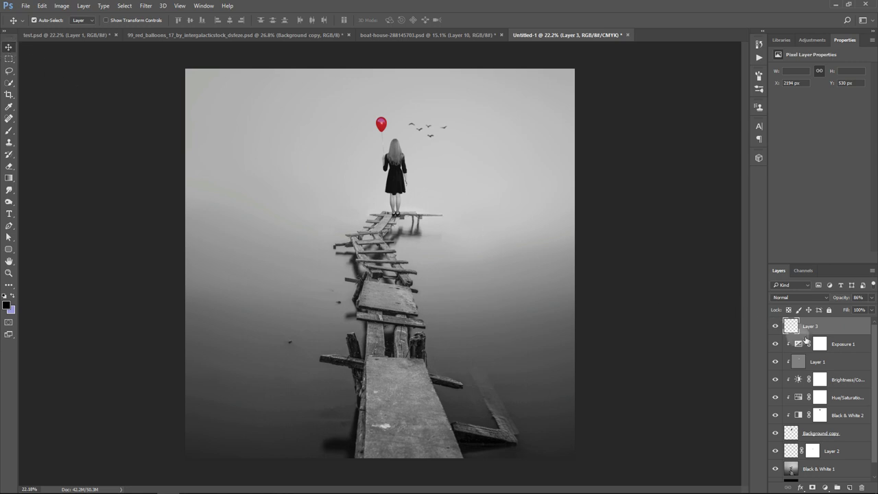
left_click(851, 483)
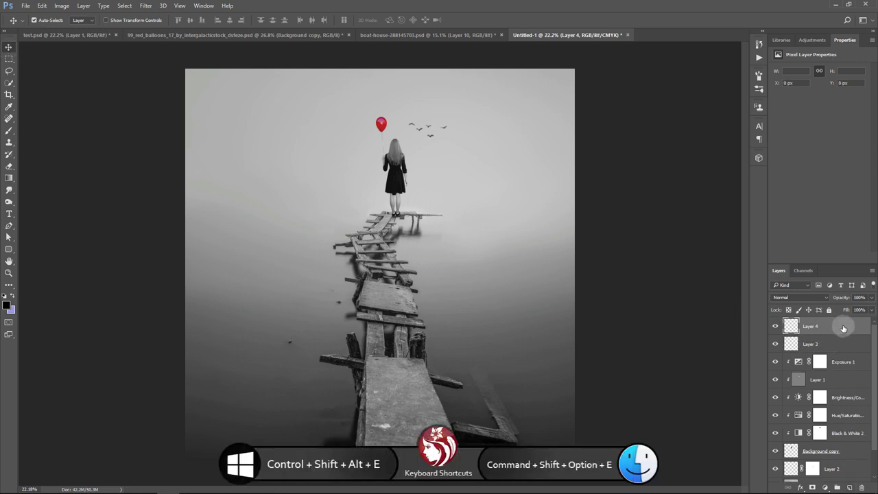
Stamp a merged copy into Layer 4 and tone it with Silver Efex Pro 2's 027 Soft Sepia preset
key("ctrl+shift+alt+e")
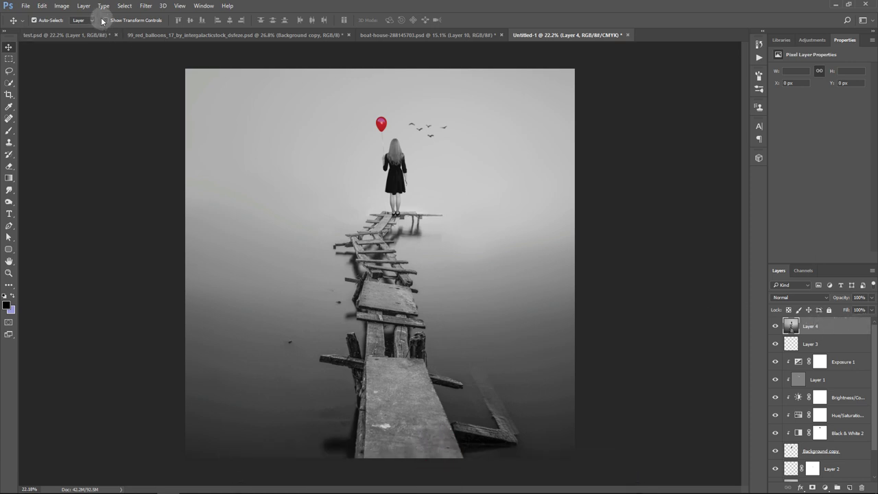
left_click(145, 6)
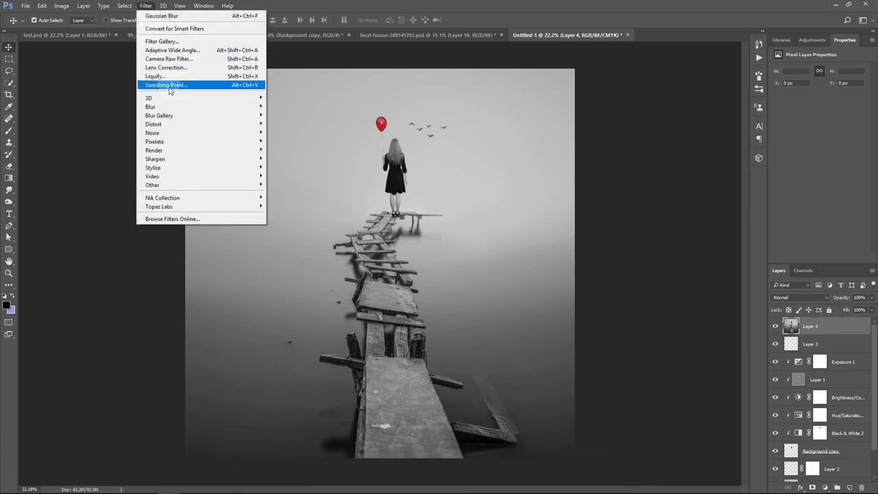
mouse_move(163, 198)
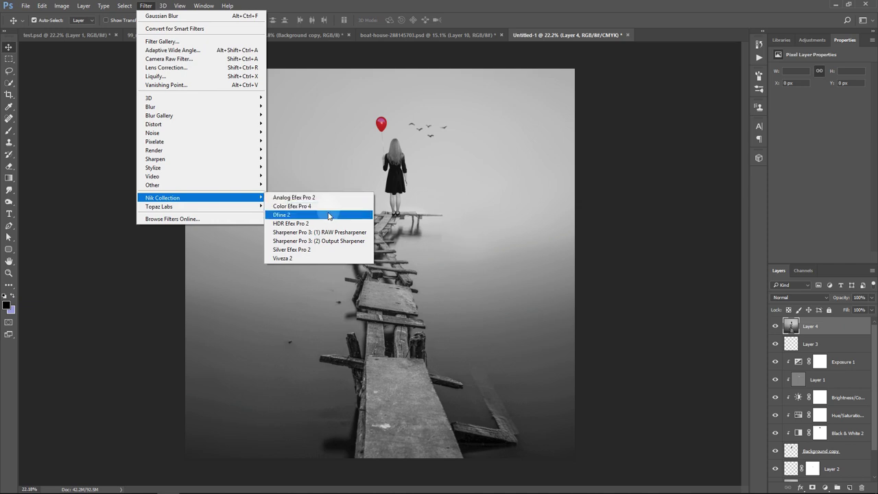
left_click(315, 252)
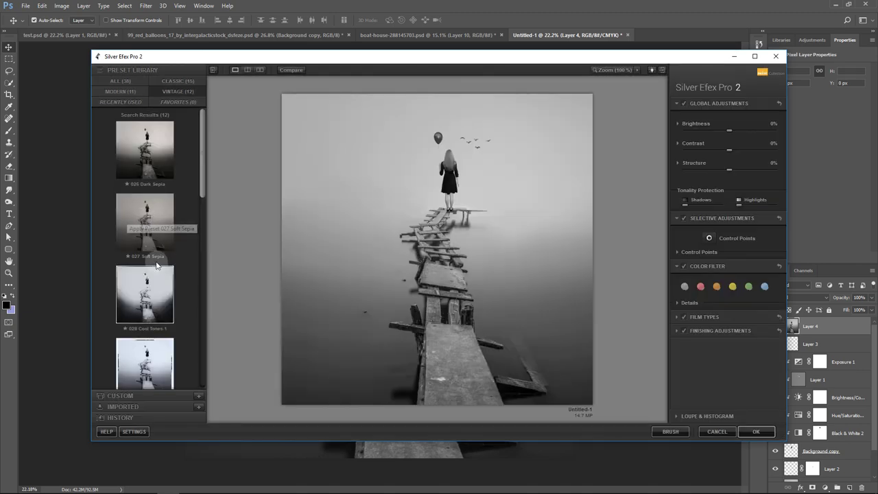
left_click(150, 221)
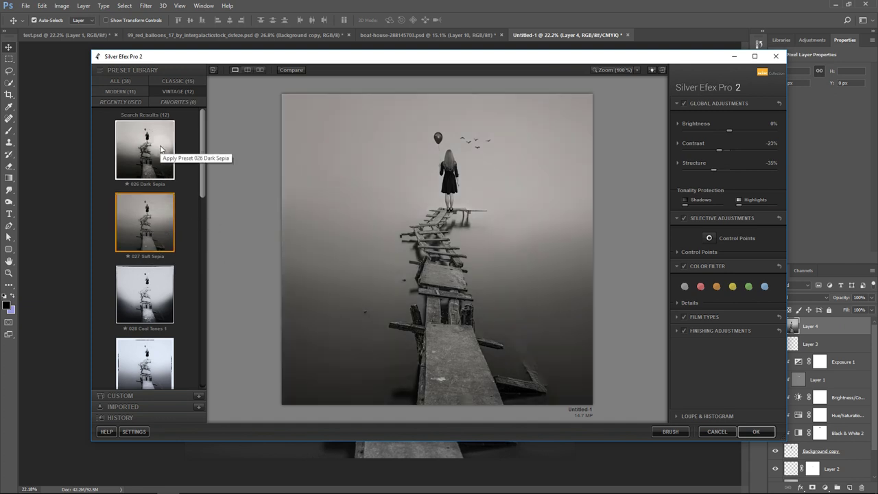
left_click(152, 230)
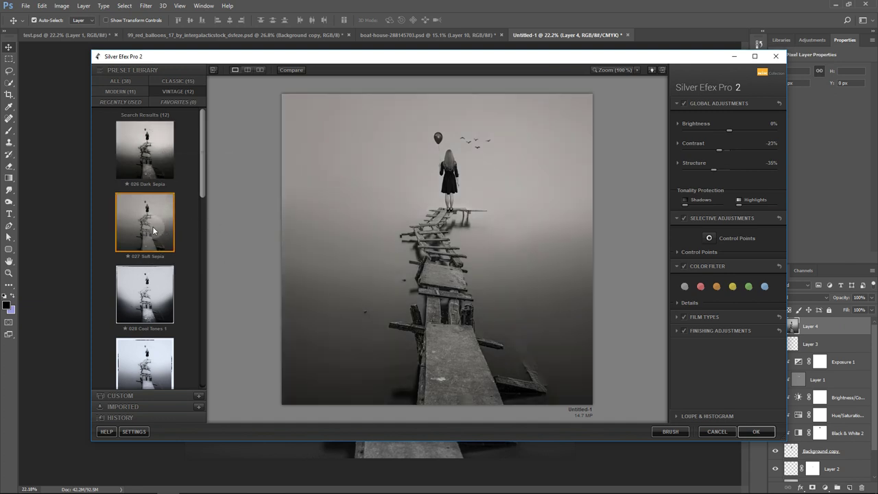
left_click(757, 431)
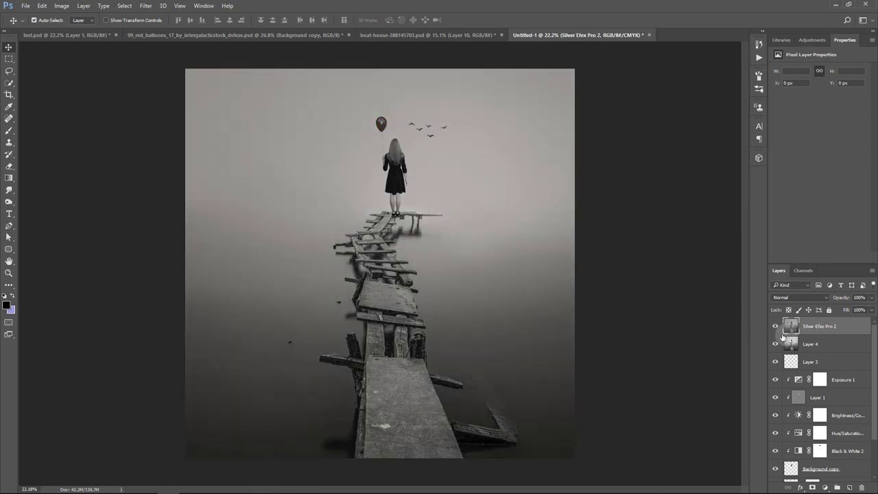
Toggle the sepia Silver Efex Pro 2 layer on and off to compare it with the original
left_click(776, 326)
left_click(776, 327)
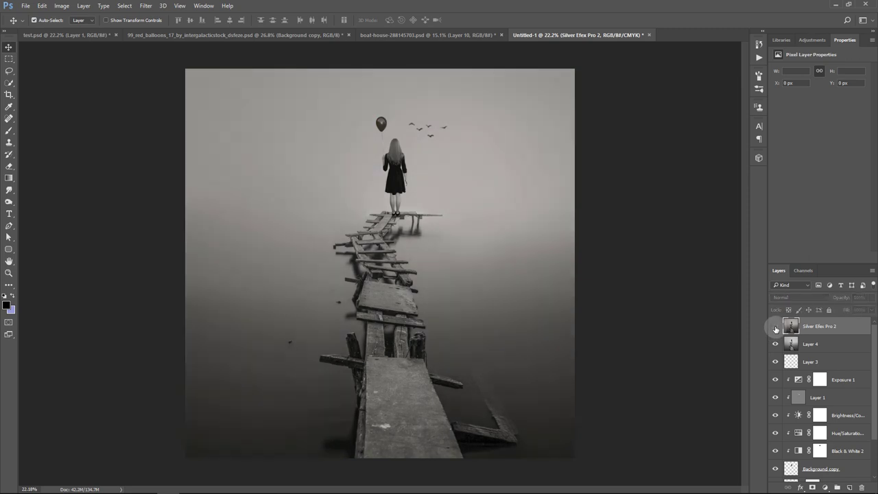
left_click(776, 328)
left_click(775, 327)
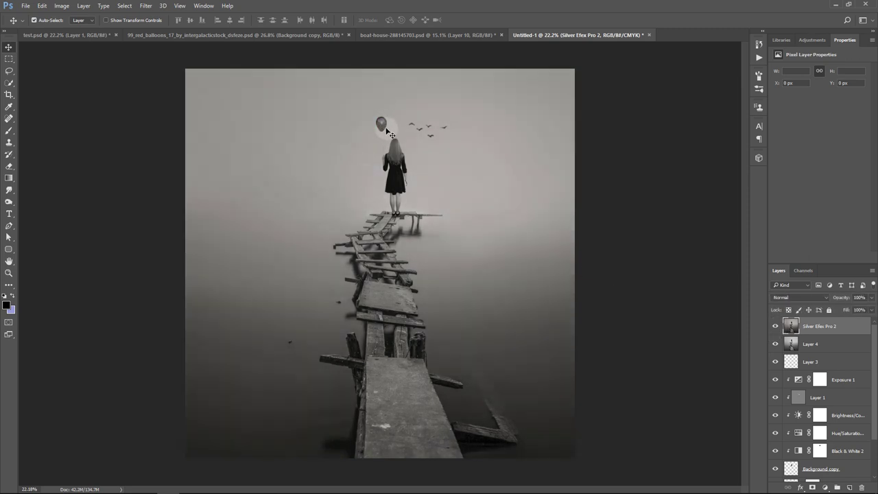
left_click(775, 327)
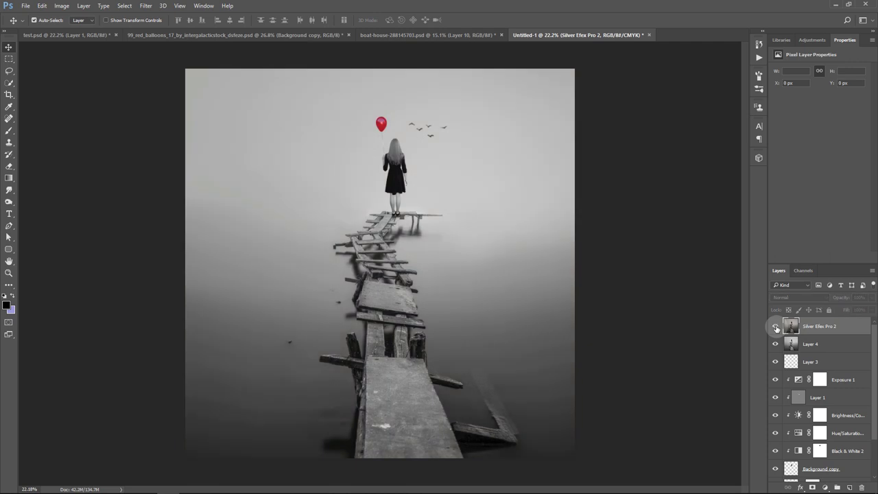
left_click(776, 327)
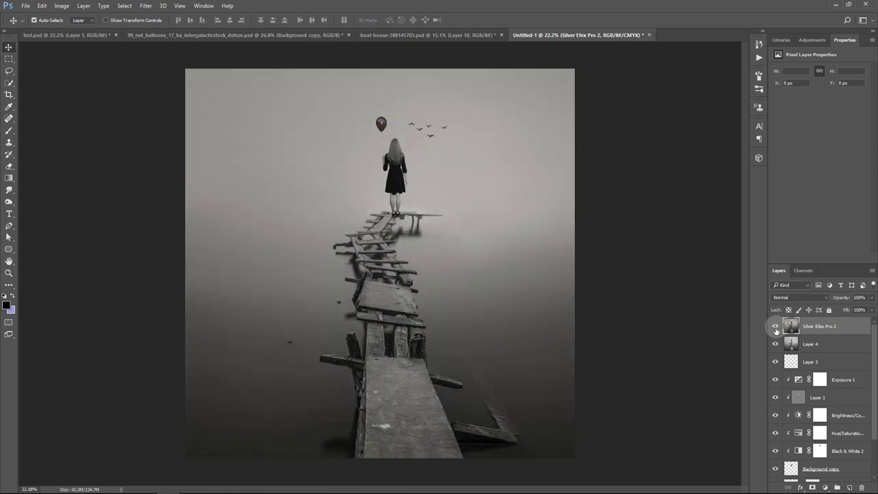
Mask the Silver Efex Pro 2 layer with a 125 px soft brush so the balloon shows red
left_click(812, 487)
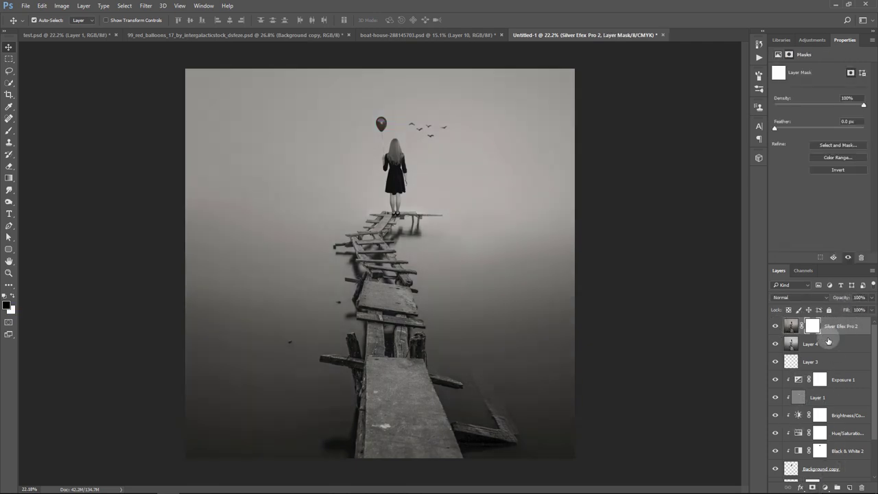
left_click(791, 469, "ctrl")
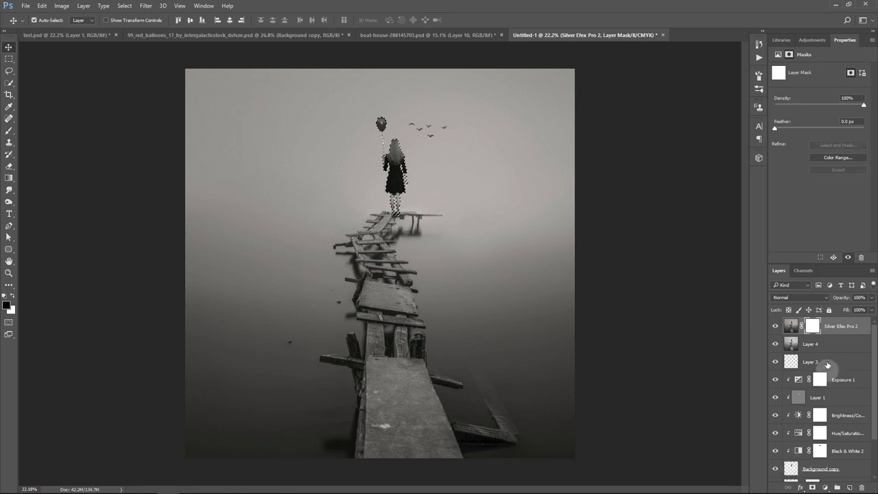
left_click(9, 130)
left_click(204, 21)
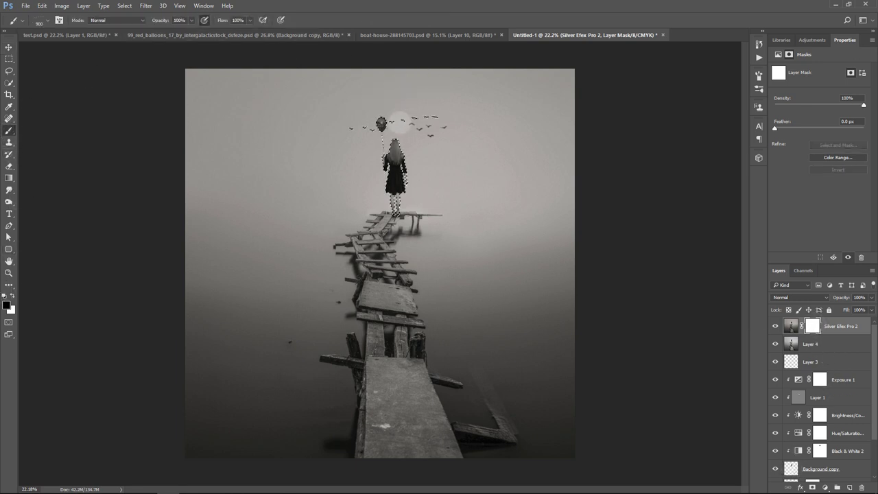
left_click(44, 19)
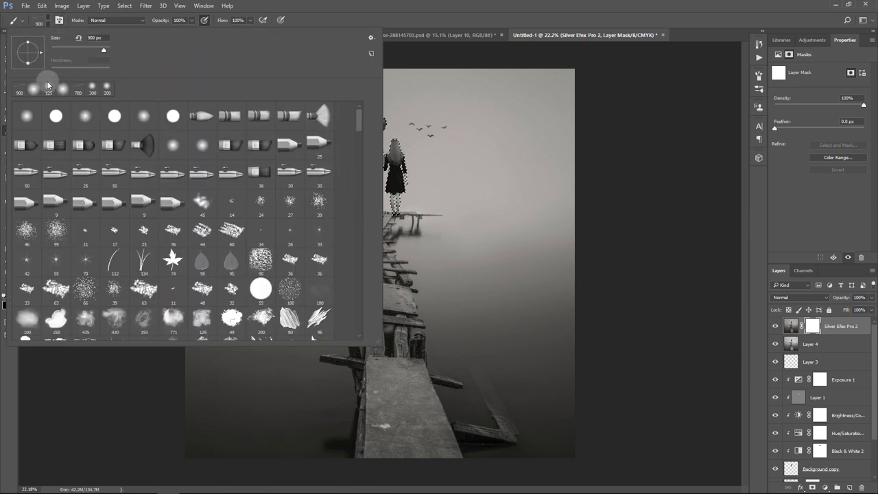
left_click(403, 87)
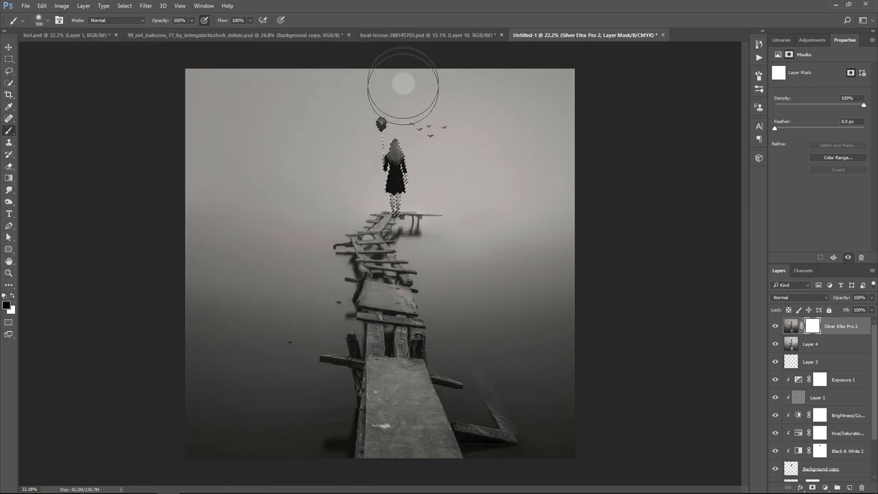
left_click(381, 124)
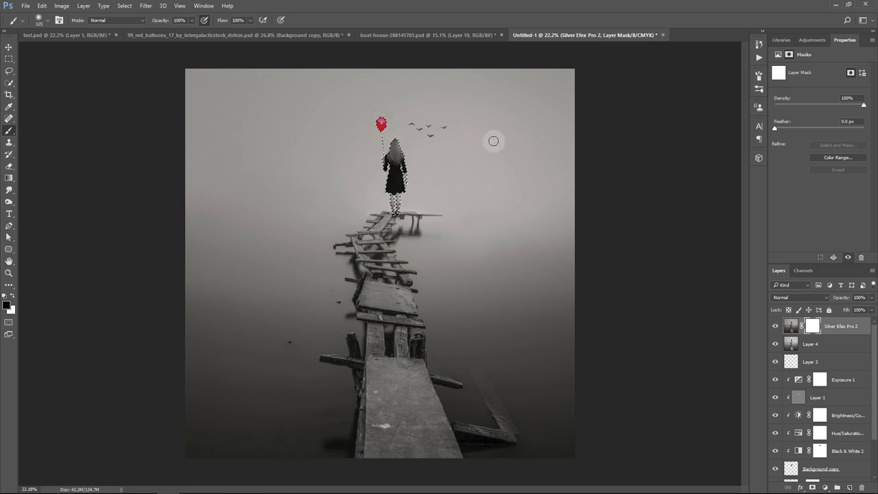
key("ctrl+d")
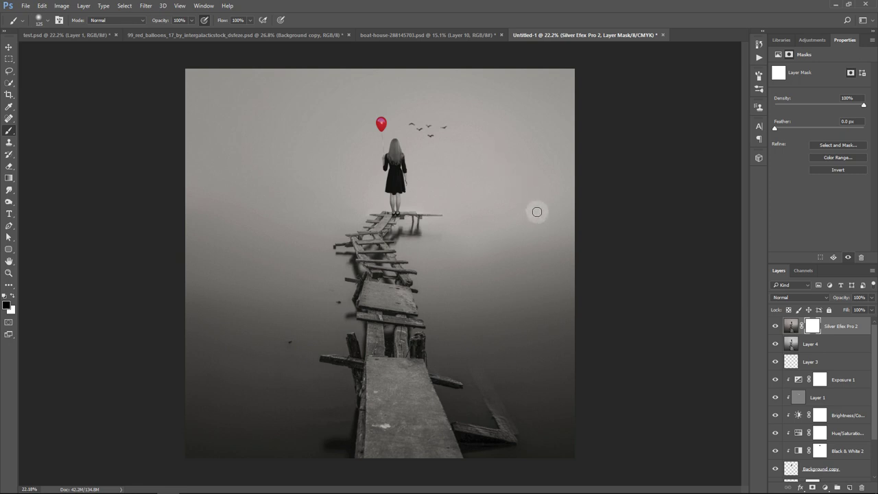
Add a Levels layer with white input near 220 and reduced opacity to brighten highlights
left_click(824, 487)
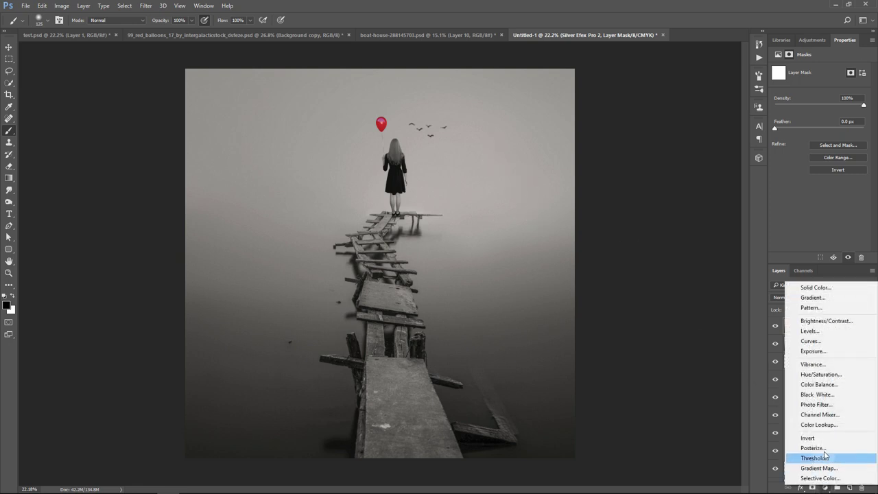
left_click(826, 332)
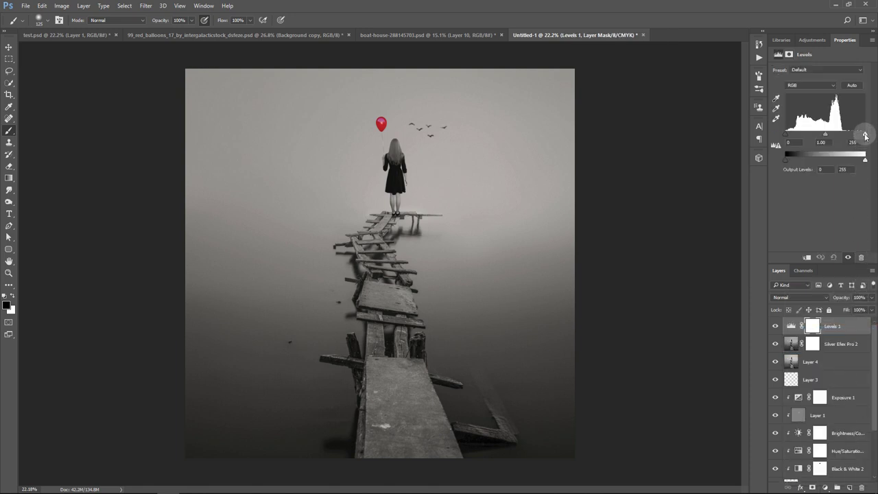
left_click_drag(864, 135, 860, 136)
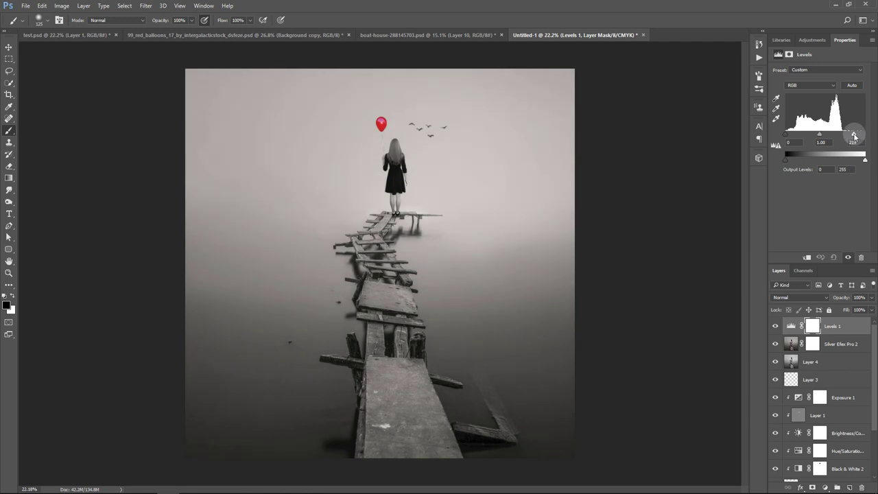
left_click_drag(852, 134, 820, 139)
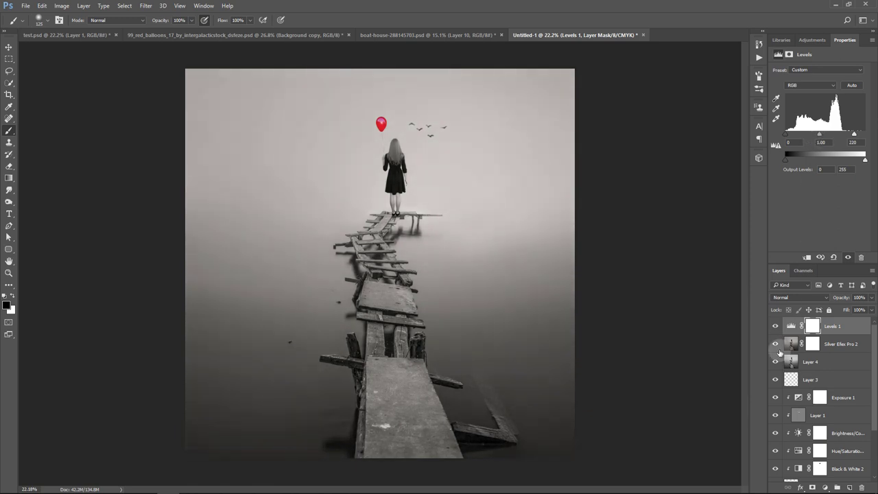
left_click(775, 327)
left_click(775, 327)
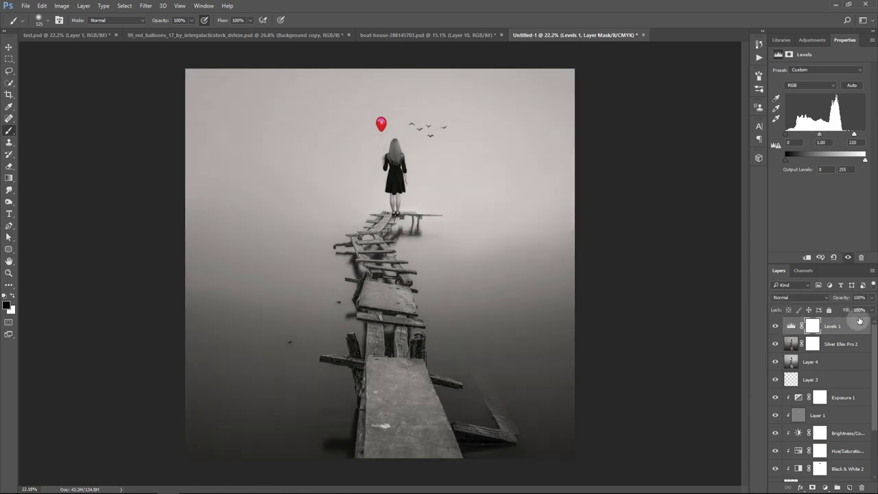
left_click_drag(871, 297, 865, 311)
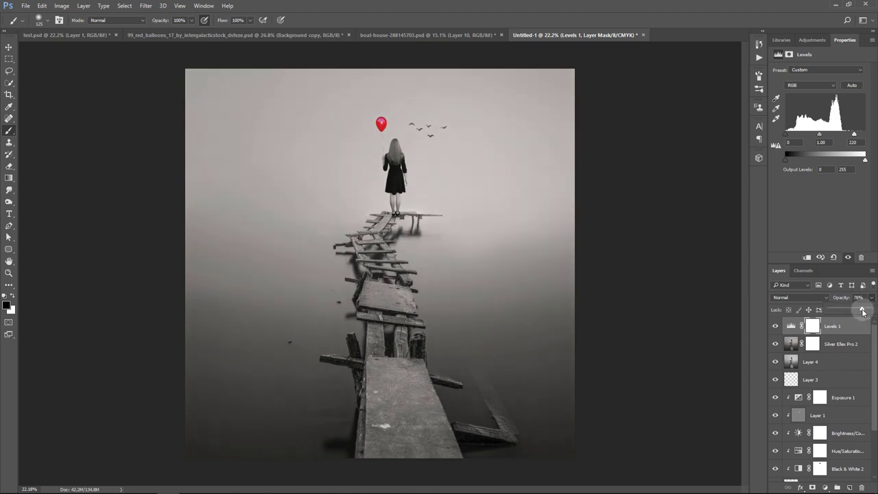
Add a Curves layer lifting the black point and pulling midtones down (151→138)
left_click(824, 488)
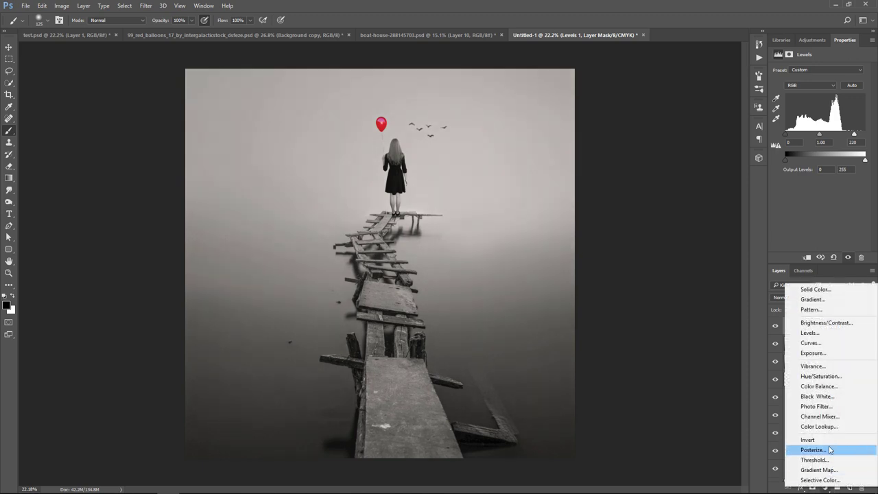
left_click(820, 342)
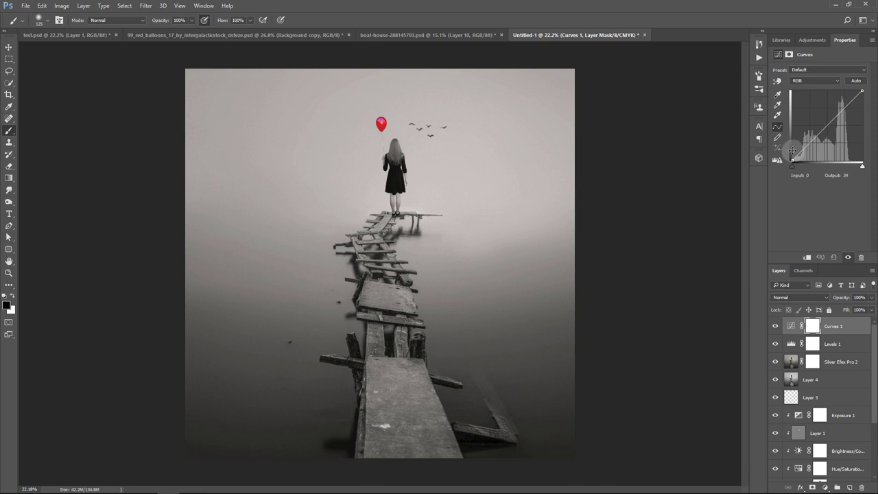
left_click_drag(793, 163, 792, 158)
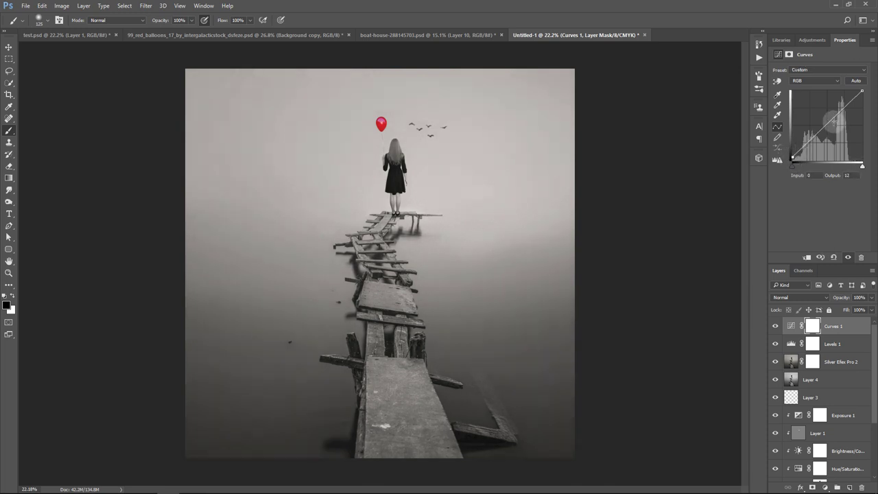
left_click_drag(832, 121, 834, 123)
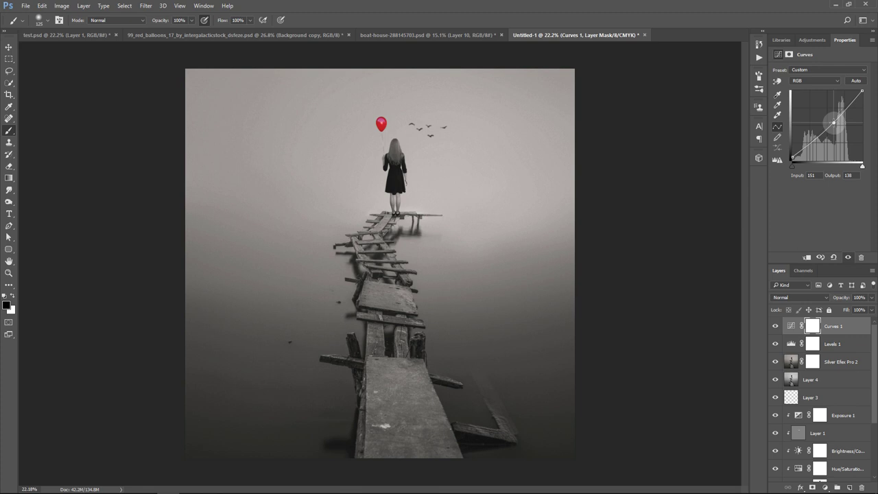
left_click(825, 488)
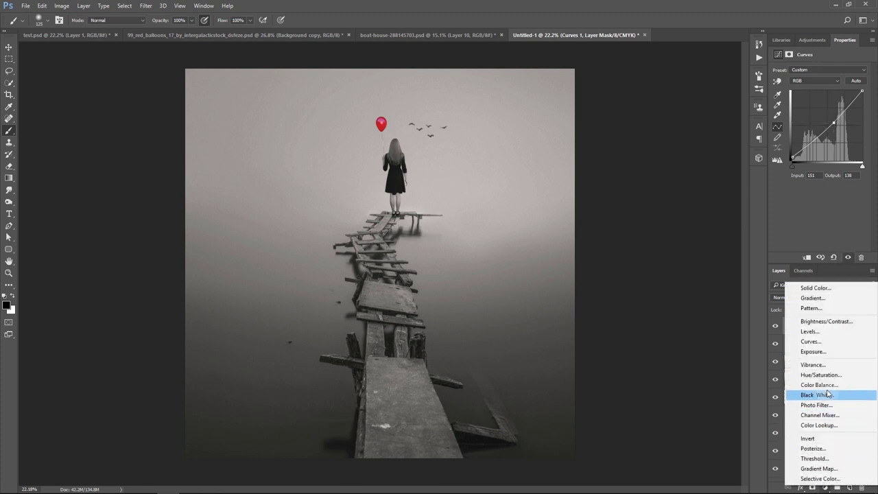
Add a dark Gradient Fill layer at 17% opacity
left_click(821, 297)
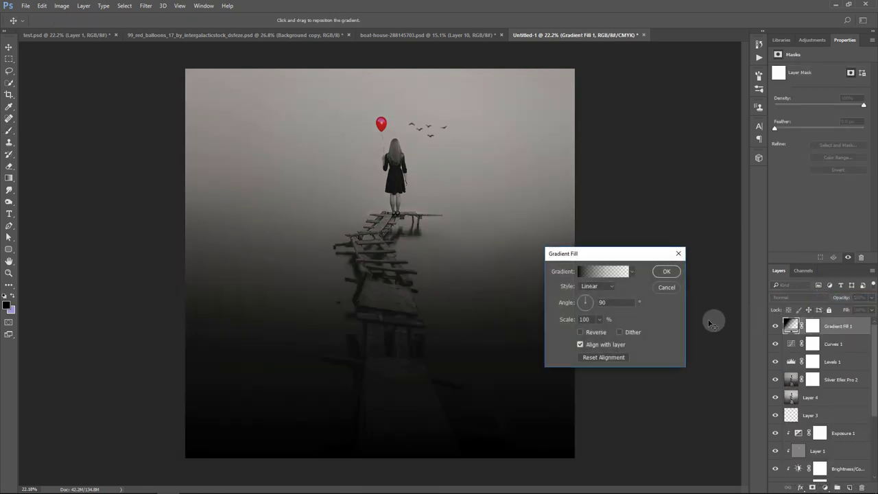
left_click(666, 271)
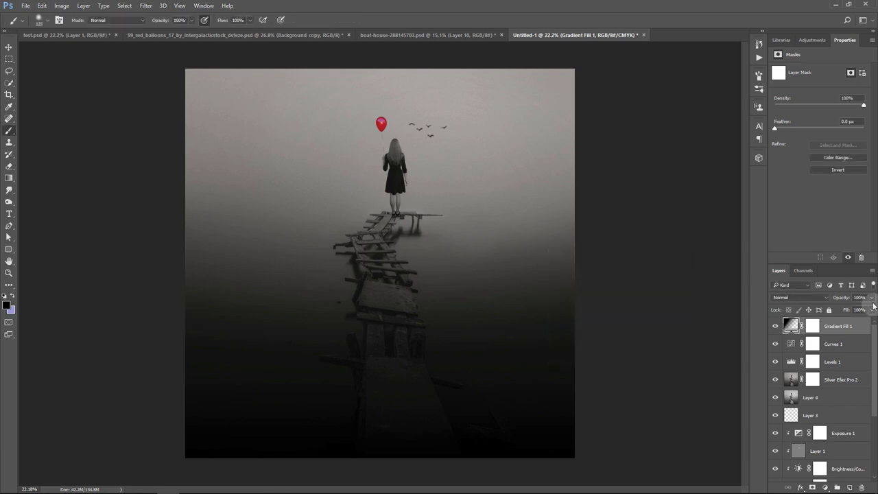
left_click_drag(871, 298, 854, 311)
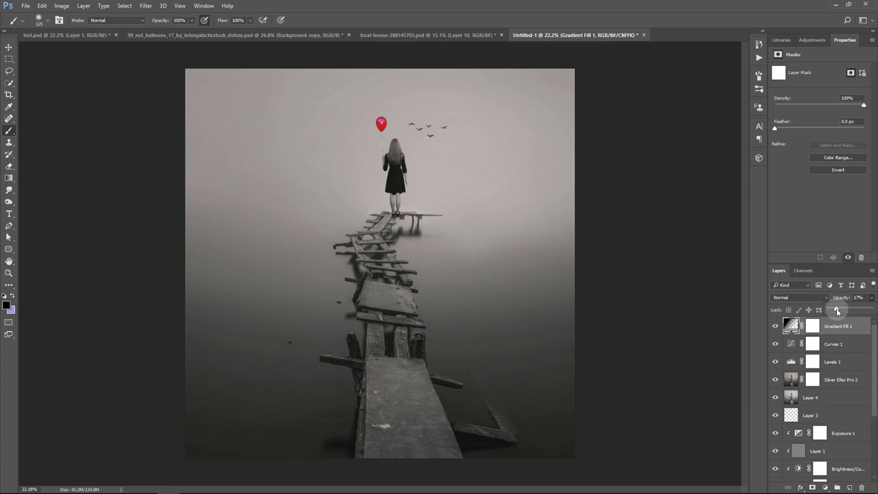
Add a Brightness/Contrast layer with Brightness 21 and Contrast 22
left_click(824, 487)
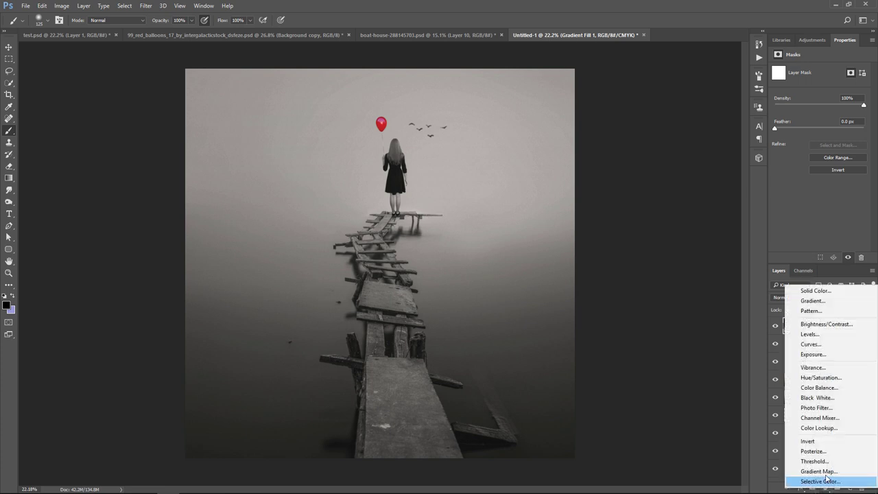
left_click(828, 323)
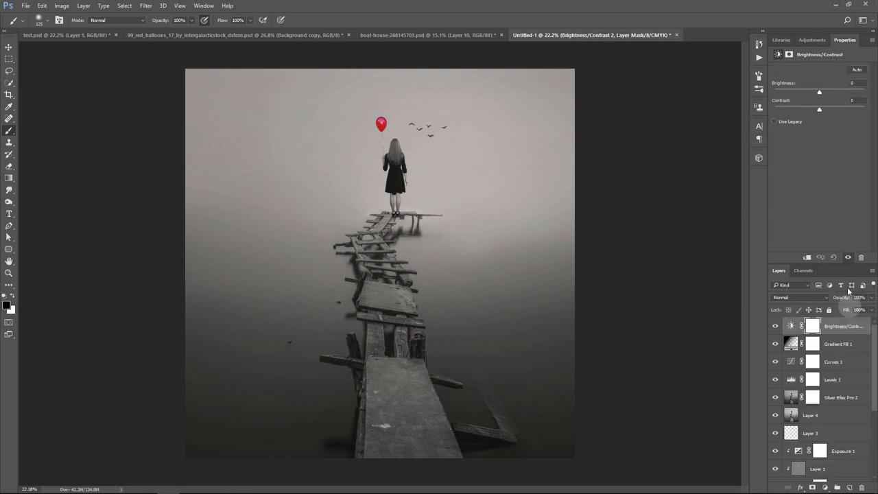
mouse_move(820, 94)
left_mouse_down()
mouse_move(815, 111)
mouse_move(834, 112)
left_mouse_up()
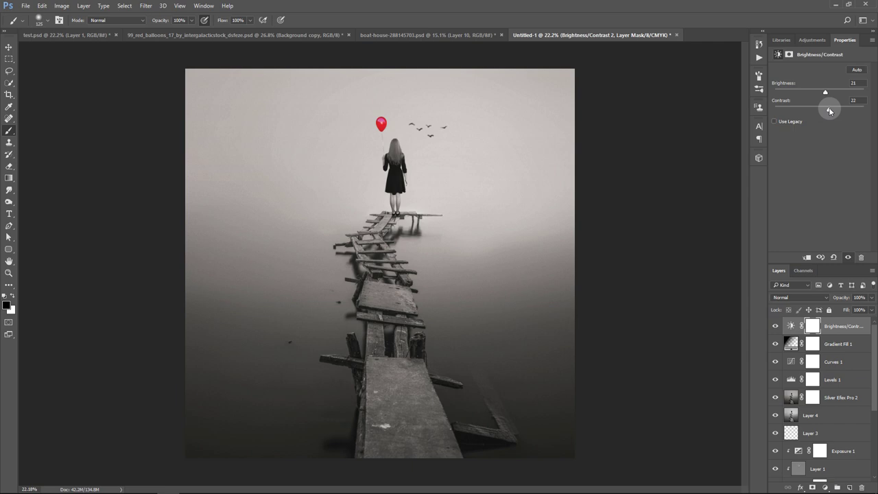
left_click(9, 47)
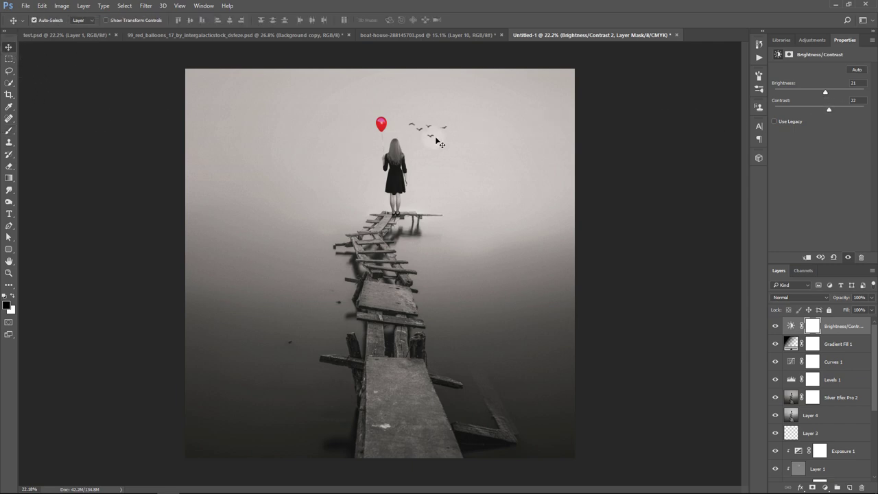